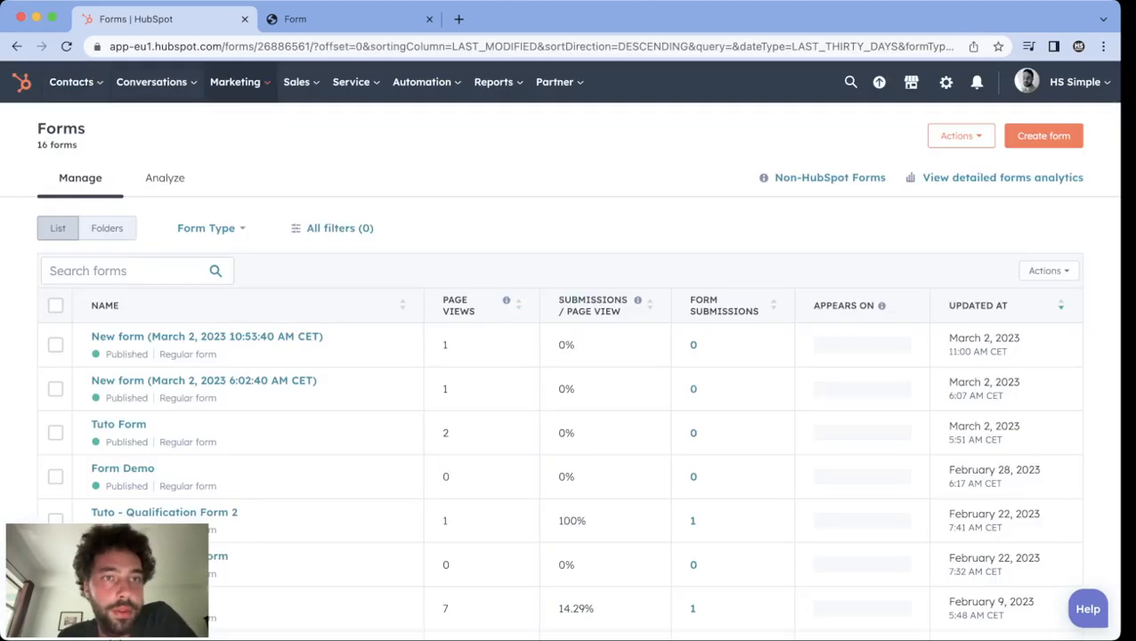
# - Open the marketing lead capture forms page and start creating a new form
pyautogui.click(235, 81)
pyautogui.moveTo(250, 369)
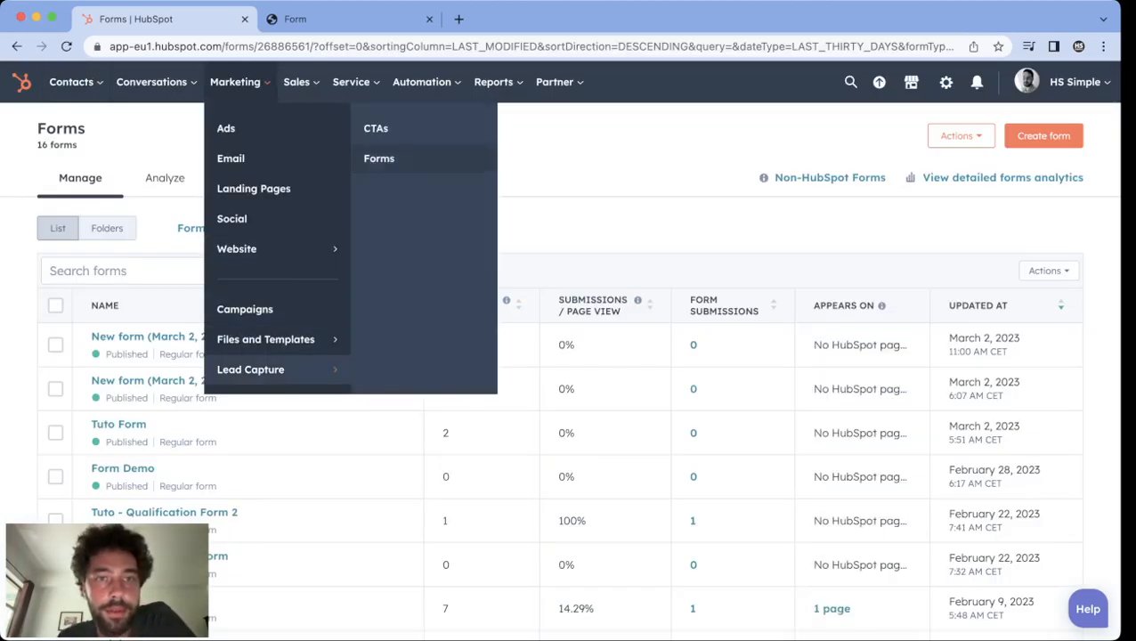
pyautogui.click(378, 157)
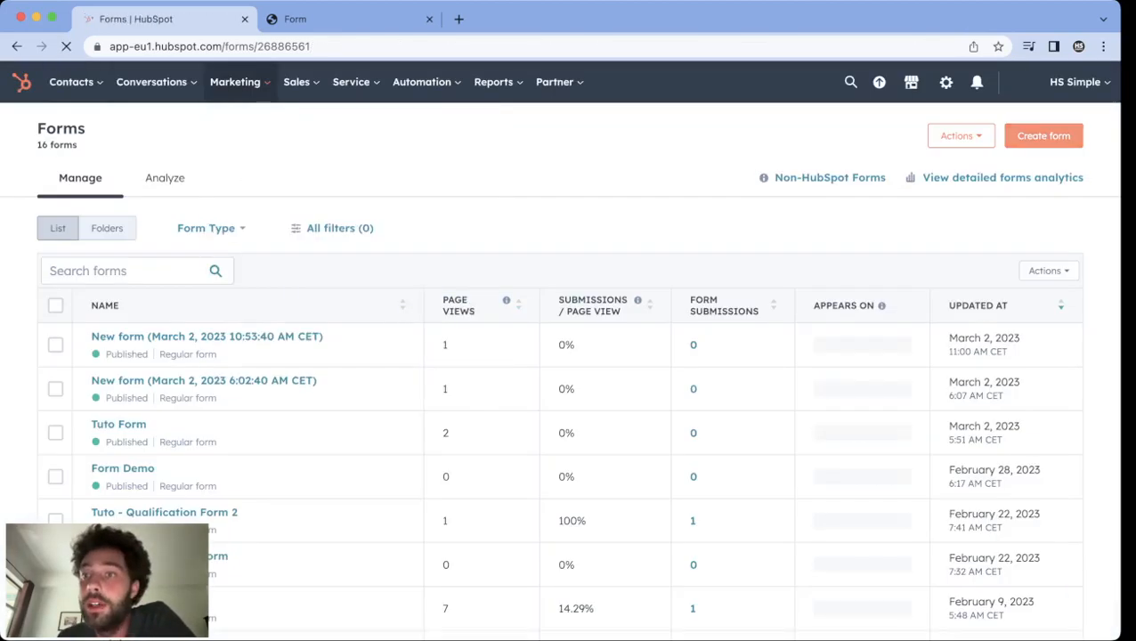
pyautogui.click(1044, 135)
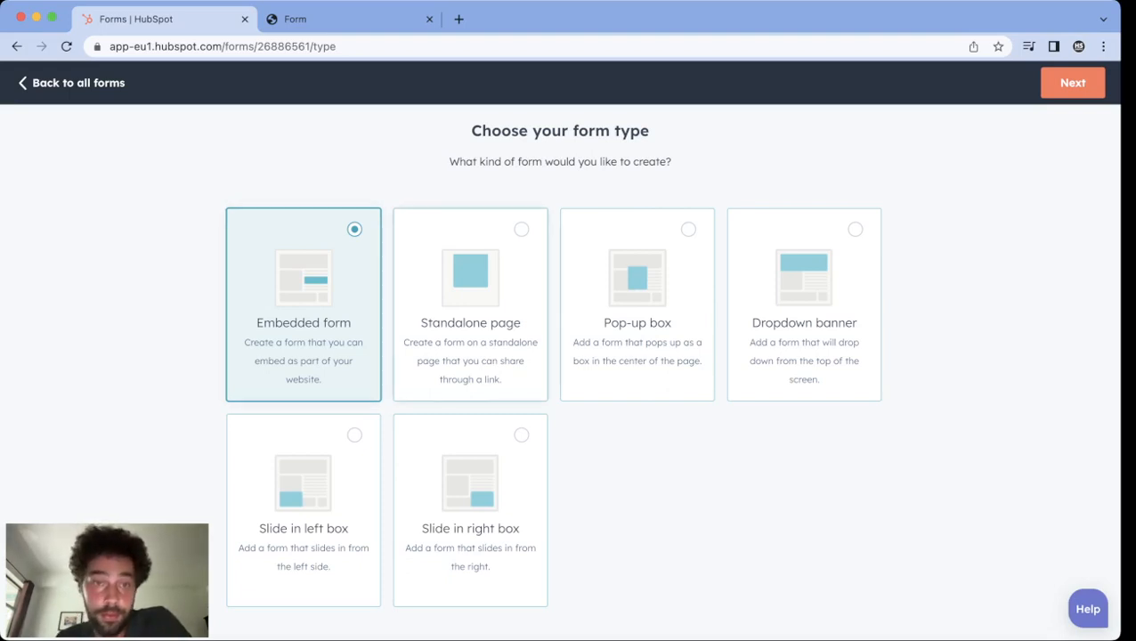
# - Try out the Standalone page, Pop-up box, Dropdown banner, Slide in left box and Slide in right box form types
pyautogui.click(458, 311)
pyautogui.click(324, 312)
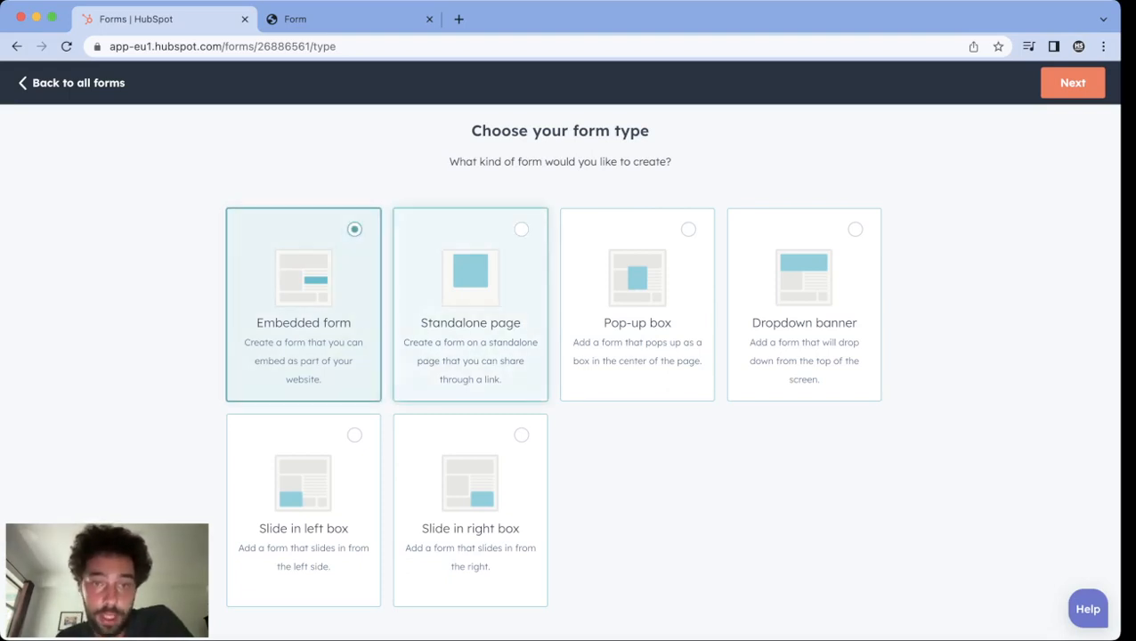
pyautogui.click(458, 312)
pyautogui.click(325, 312)
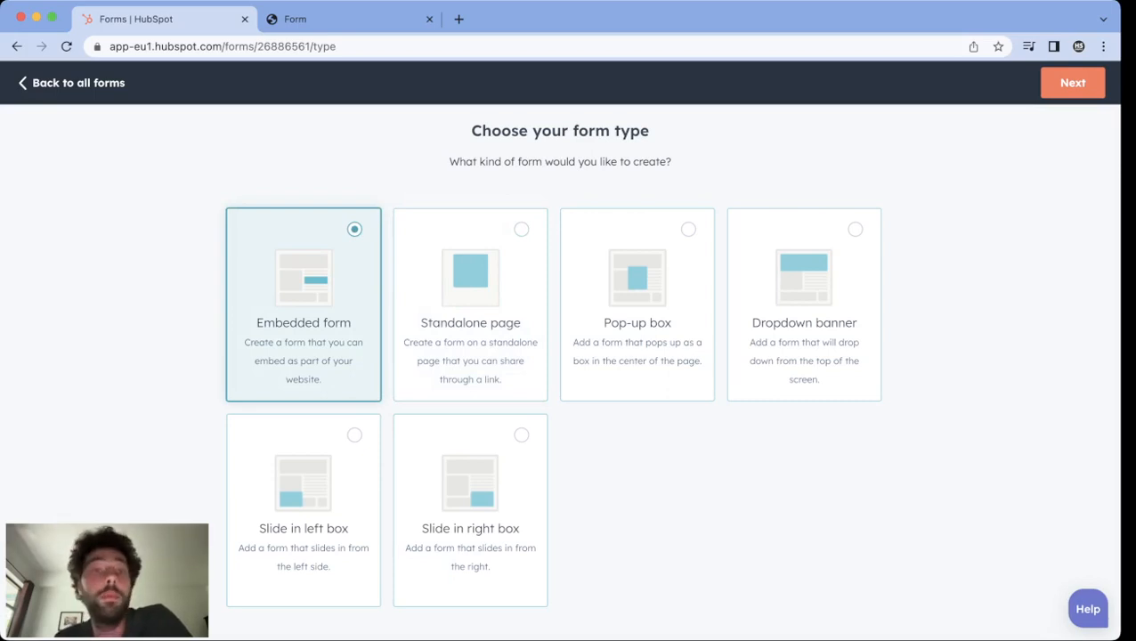
pyautogui.click(470, 307)
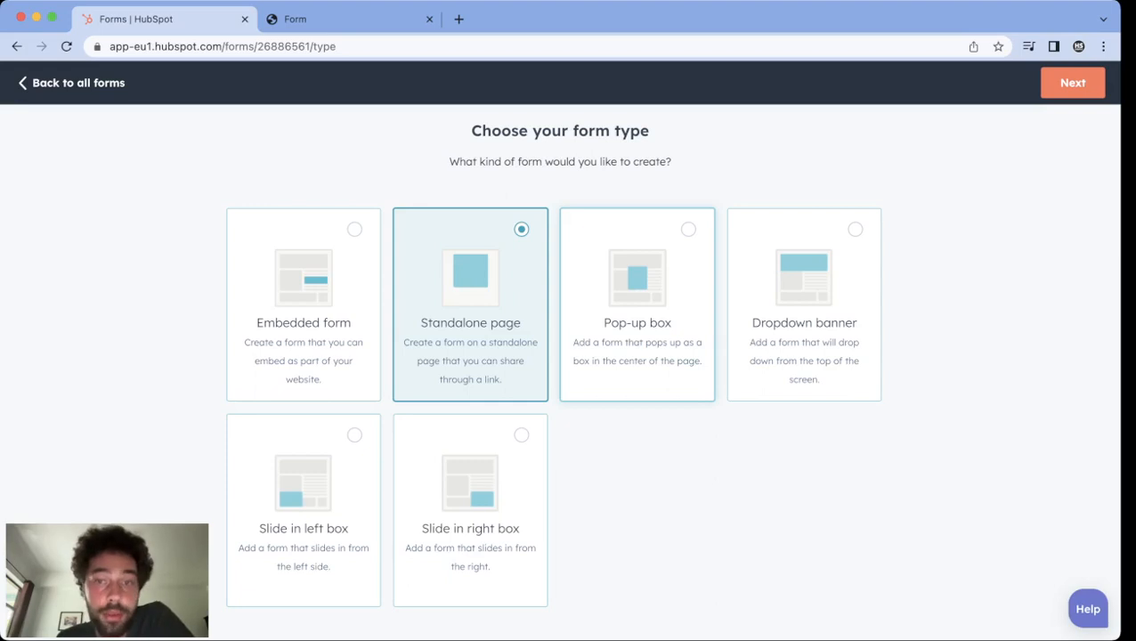
pyautogui.click(637, 304)
pyautogui.click(804, 305)
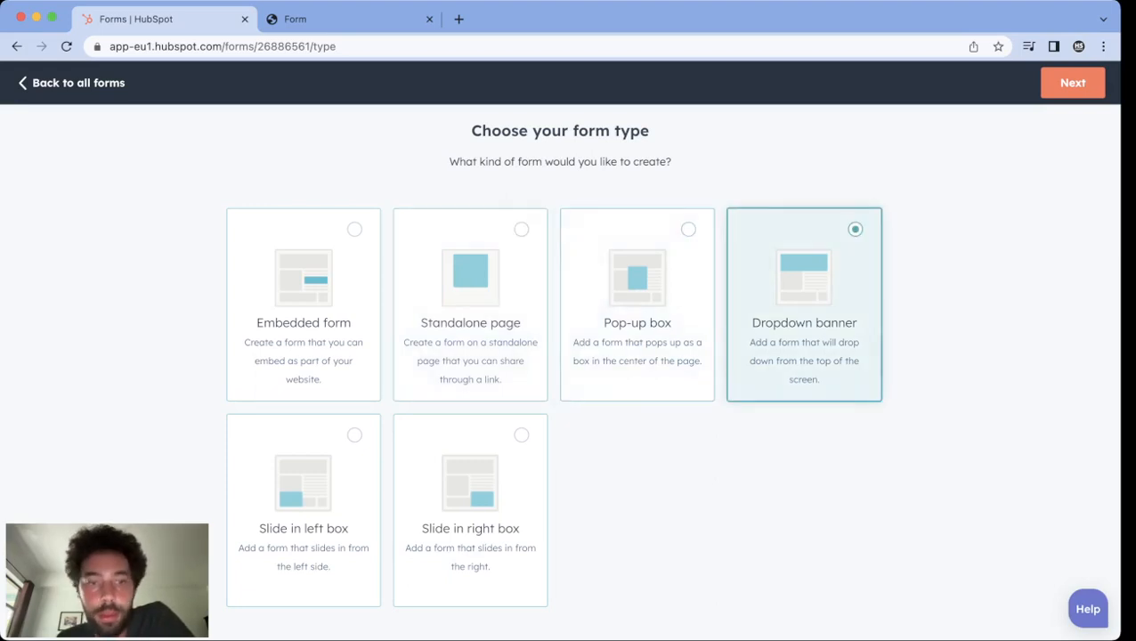
pyautogui.click(303, 510)
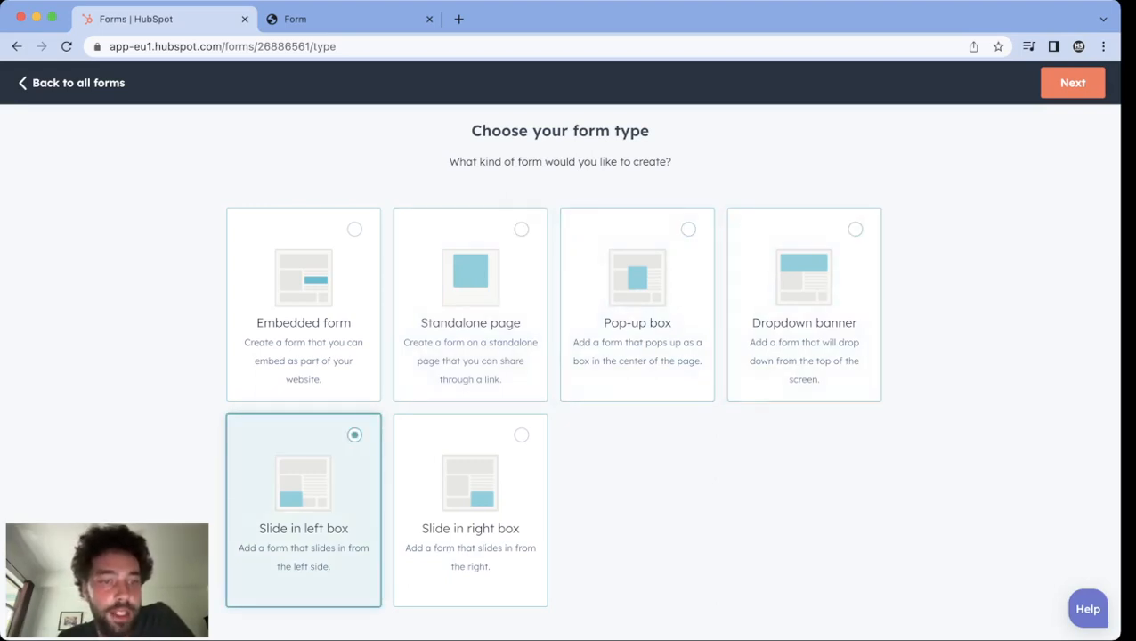
pyautogui.click(470, 509)
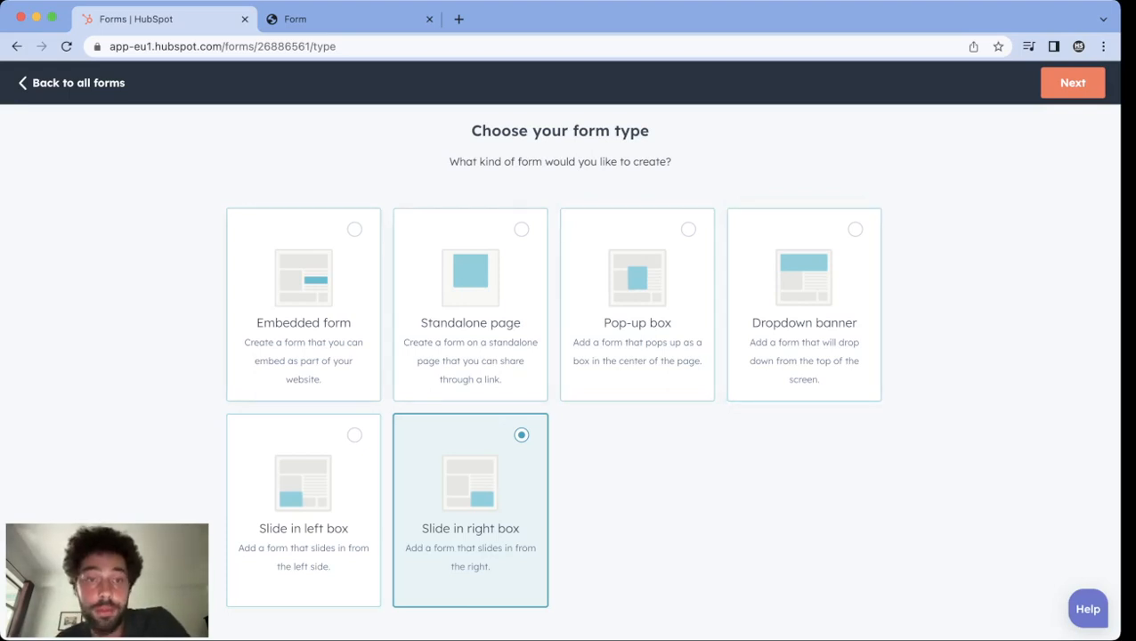
pyautogui.click(470, 307)
pyautogui.click(304, 308)
pyautogui.click(470, 307)
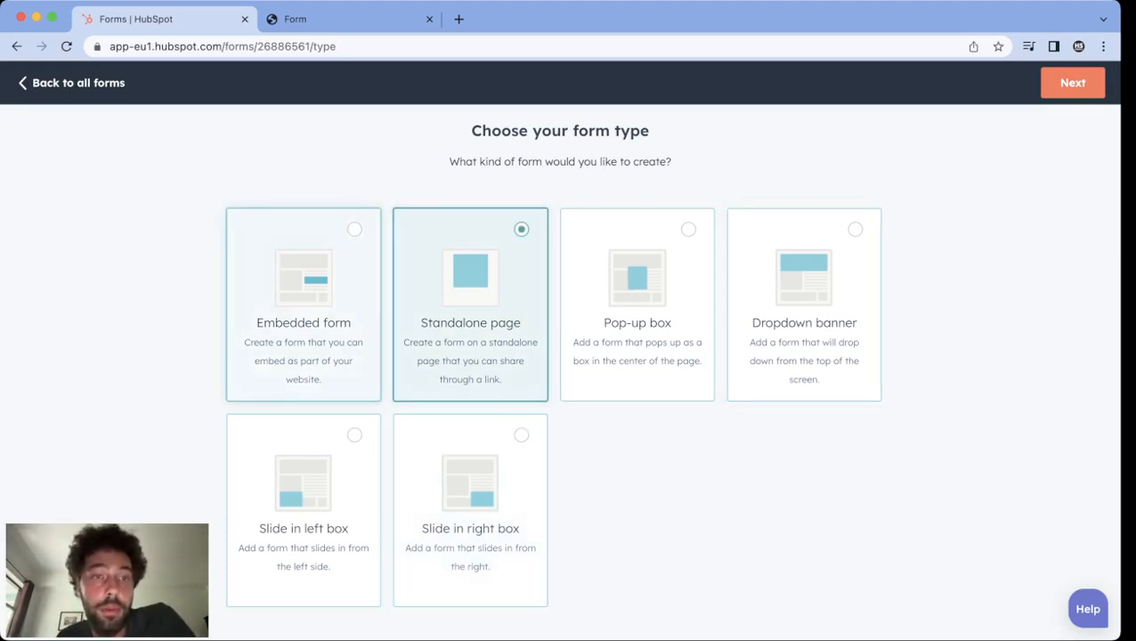
# - Choose the Embedded form type and start the form from the Blank template
pyautogui.click(303, 307)
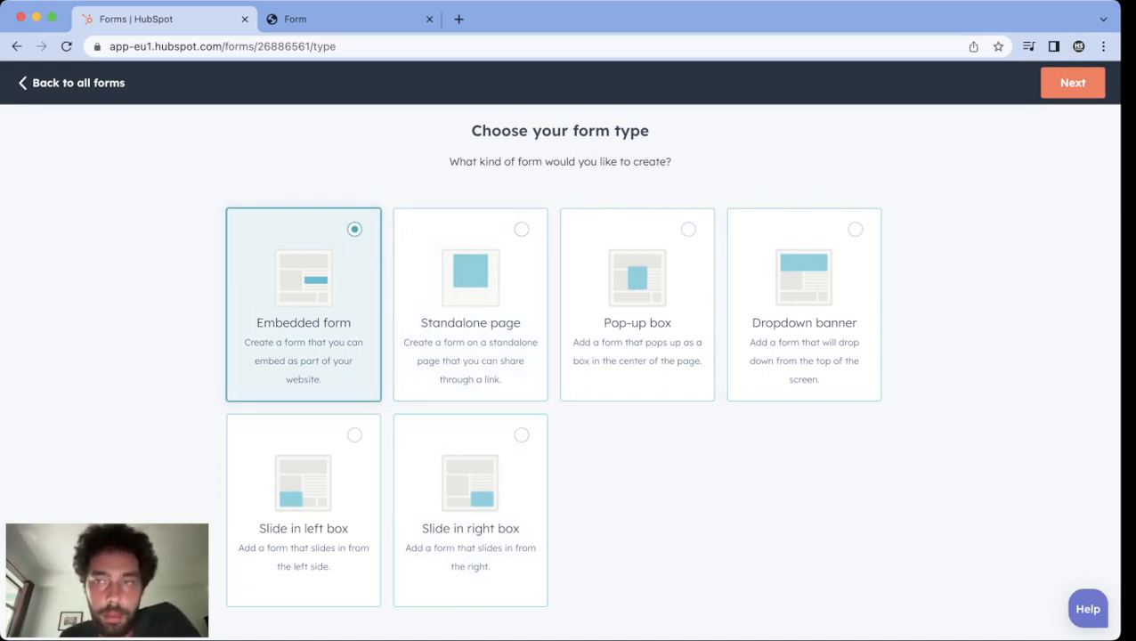
pyautogui.click(1071, 82)
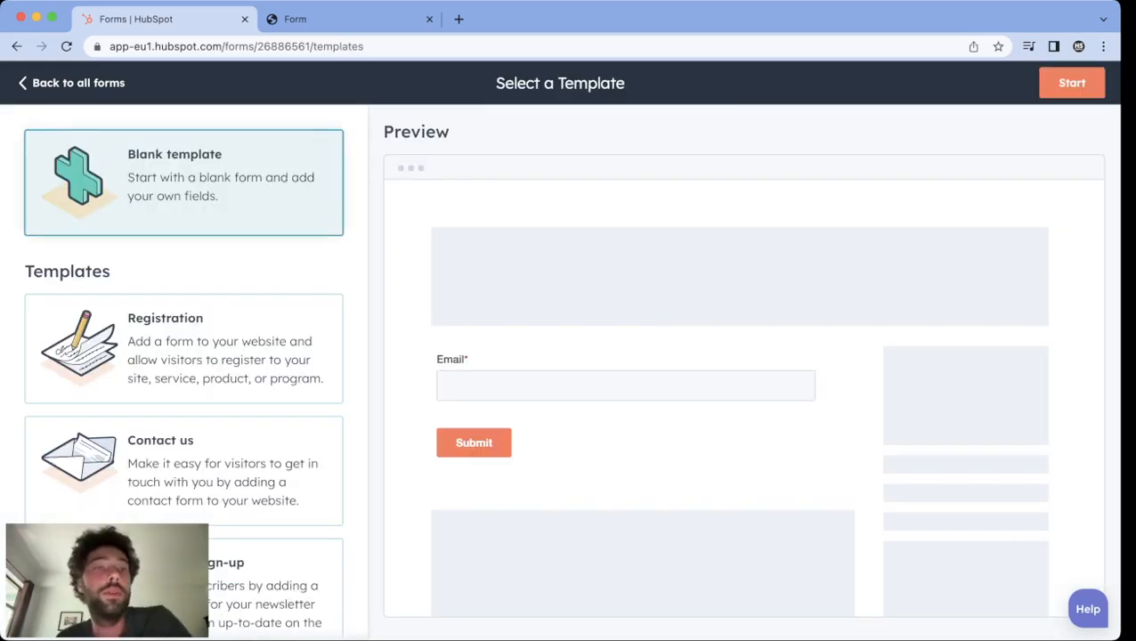
pyautogui.click(1072, 81)
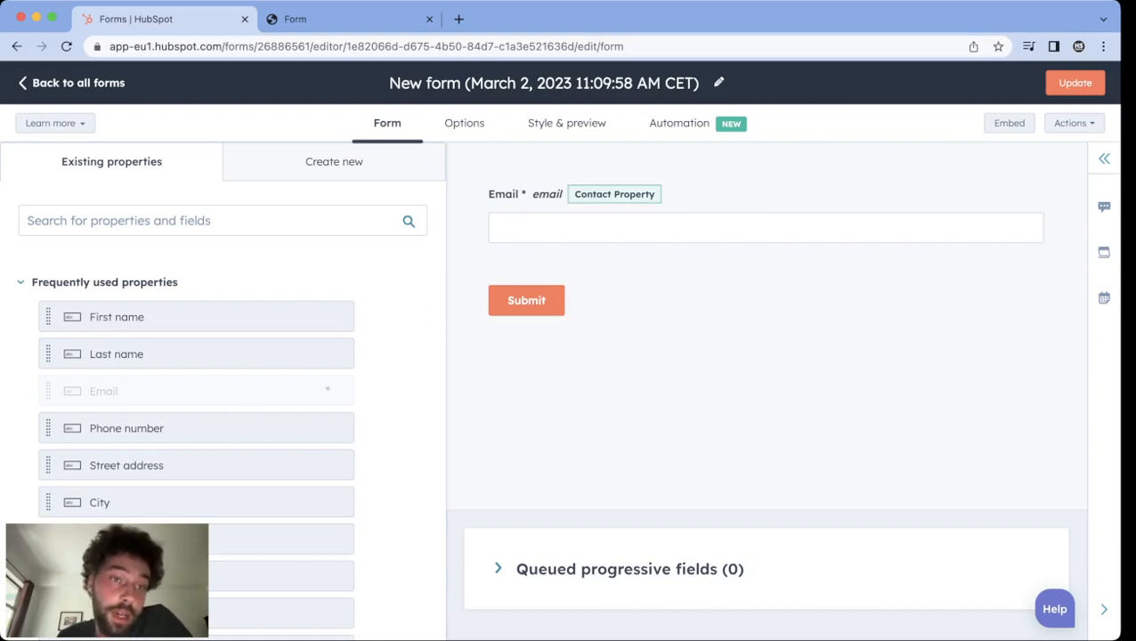
# - Collapse the frequently used properties and look over the groups of existing properties available for the form
pyautogui.scroll(-3, 223, 383)
pyautogui.scroll(3, 222, 383)
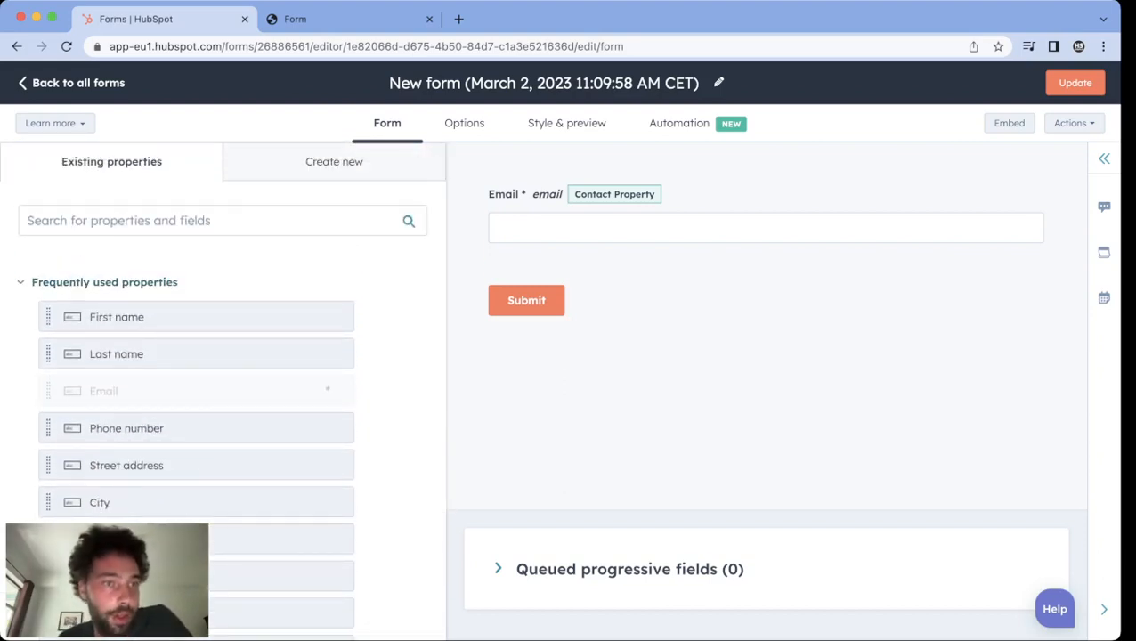
pyautogui.click(104, 282)
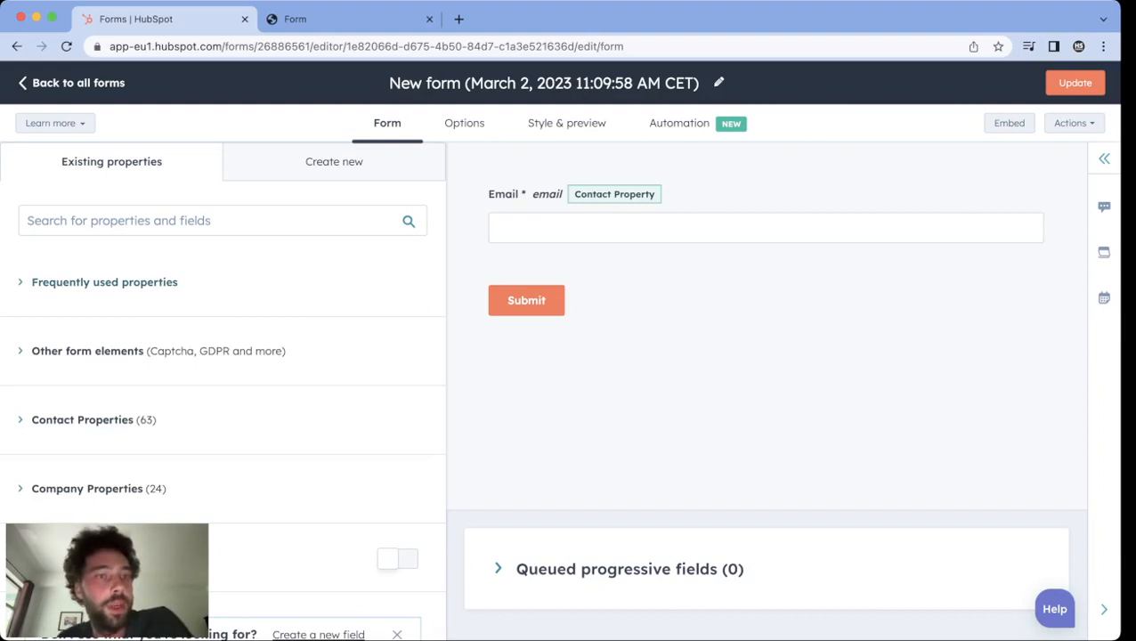
pyautogui.scroll(-1, 222, 392)
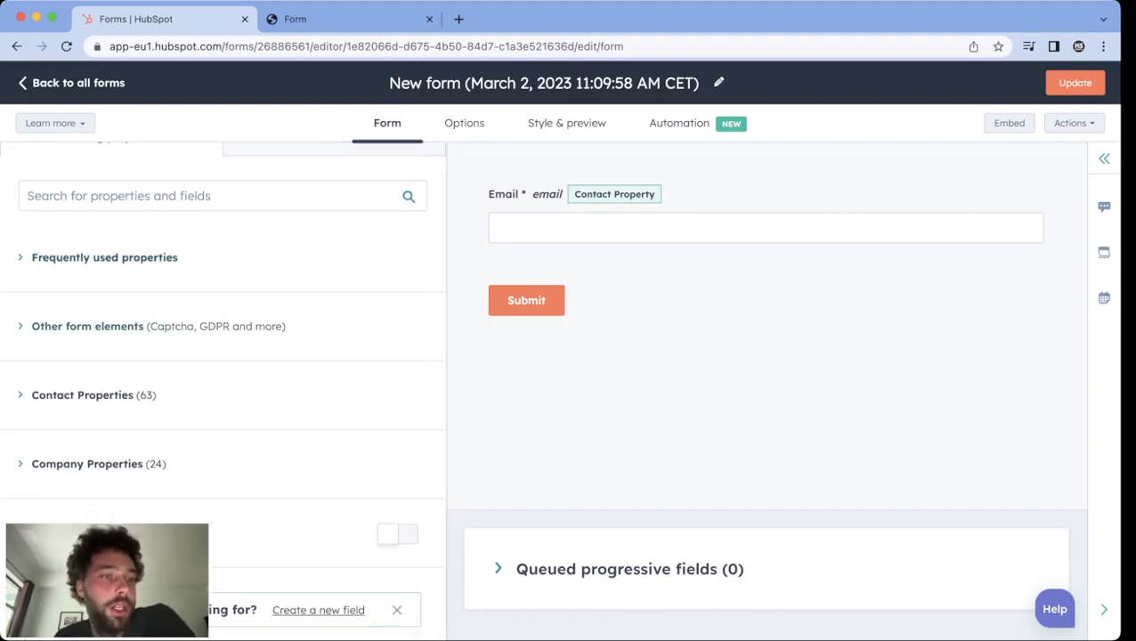
pyautogui.scroll(-2, 89, 267)
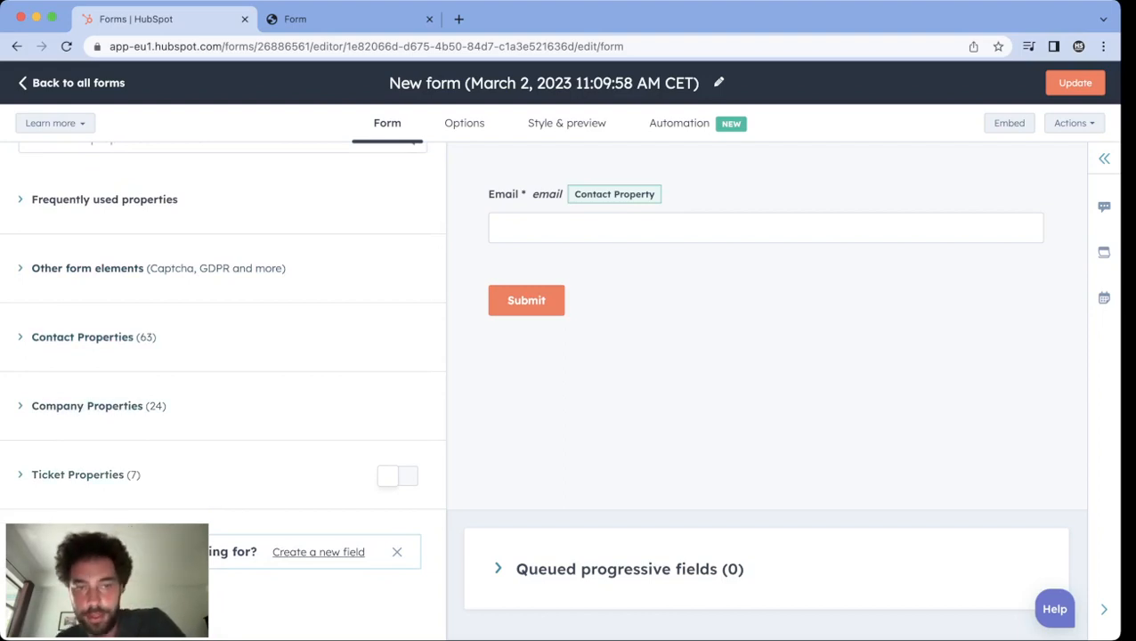
pyautogui.scroll(1, 222, 379)
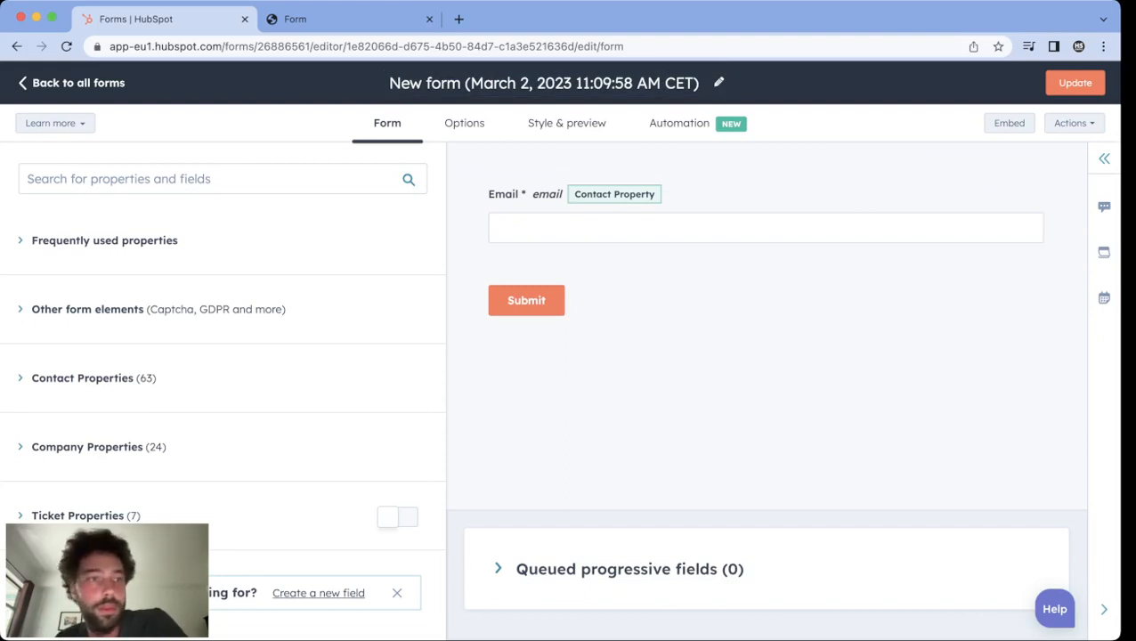
# - Add the First name property below Email and place the Last name property beside it on the same row
pyautogui.click(104, 240)
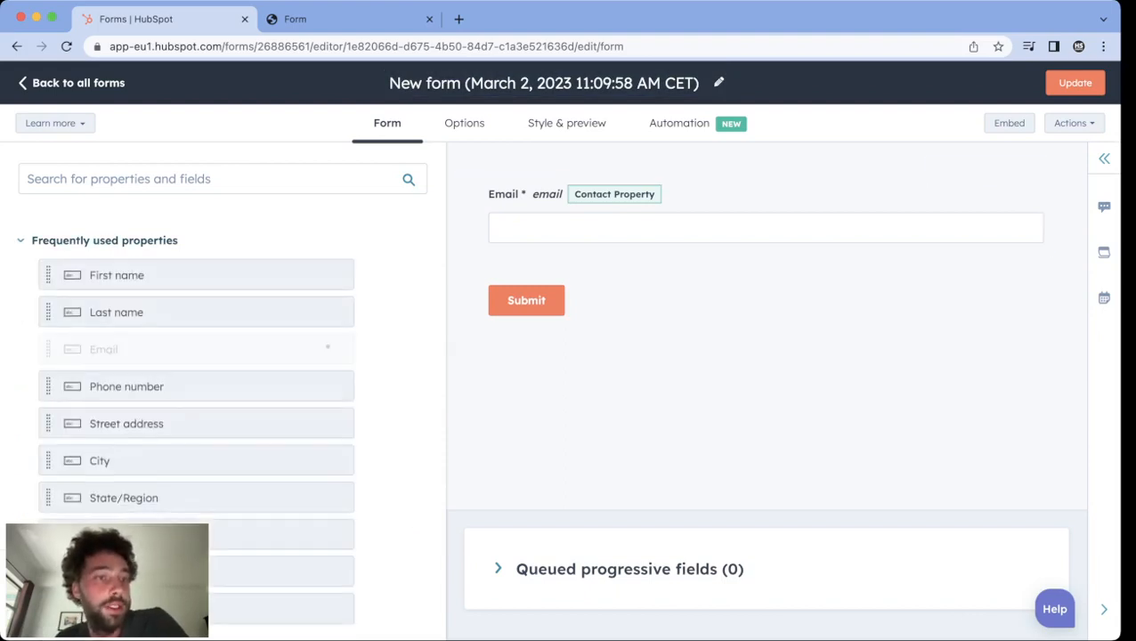
pyautogui.moveTo(116, 275); pyautogui.dragTo(525, 272)
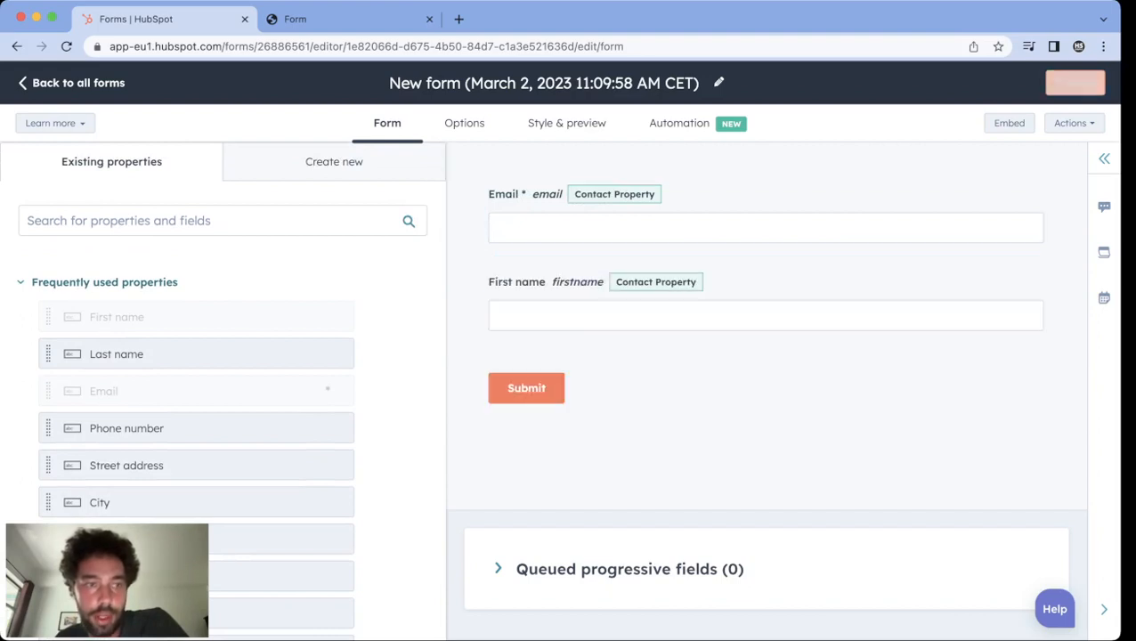
pyautogui.moveTo(116, 353); pyautogui.dragTo(1060, 313)
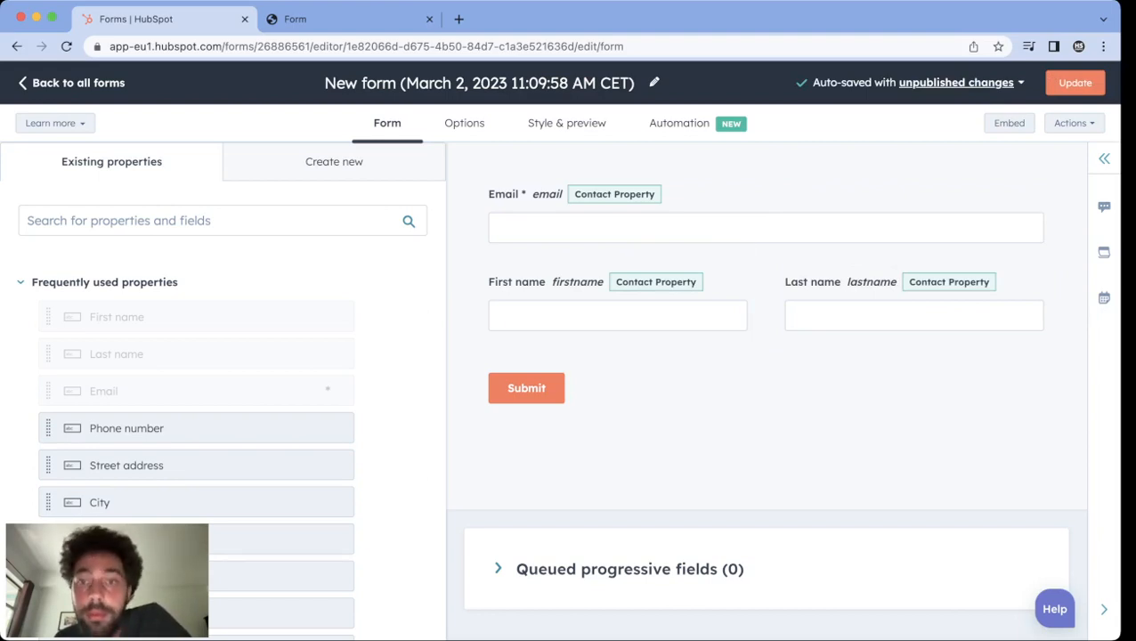
# - Open the First name field's settings and look through its basic options
pyautogui.click(617, 307)
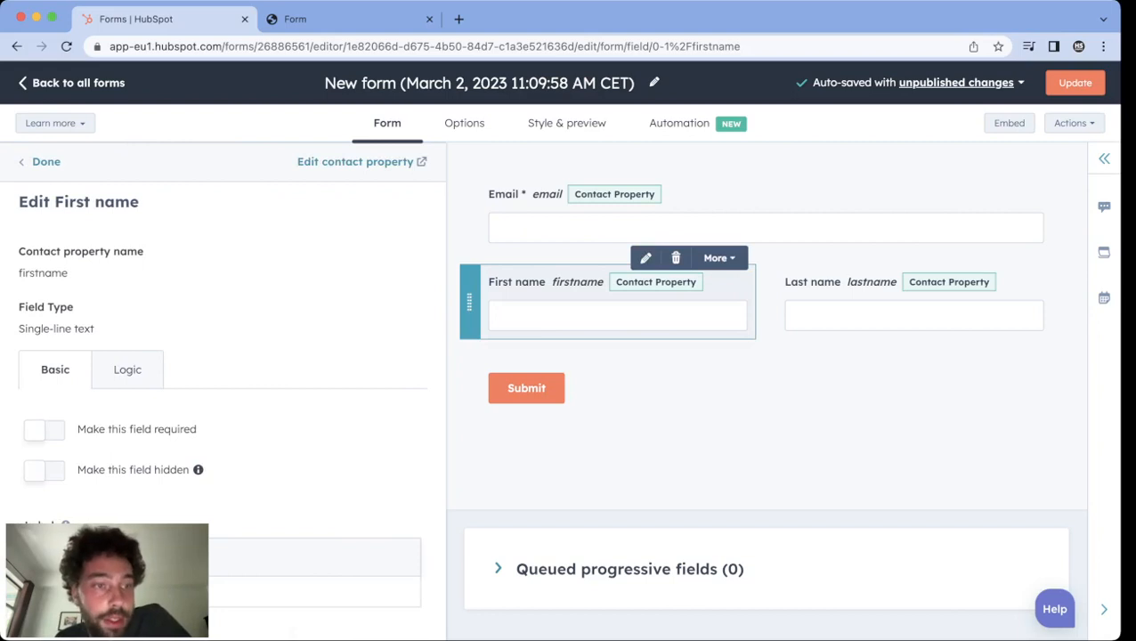
pyautogui.scroll(-5, 223, 392)
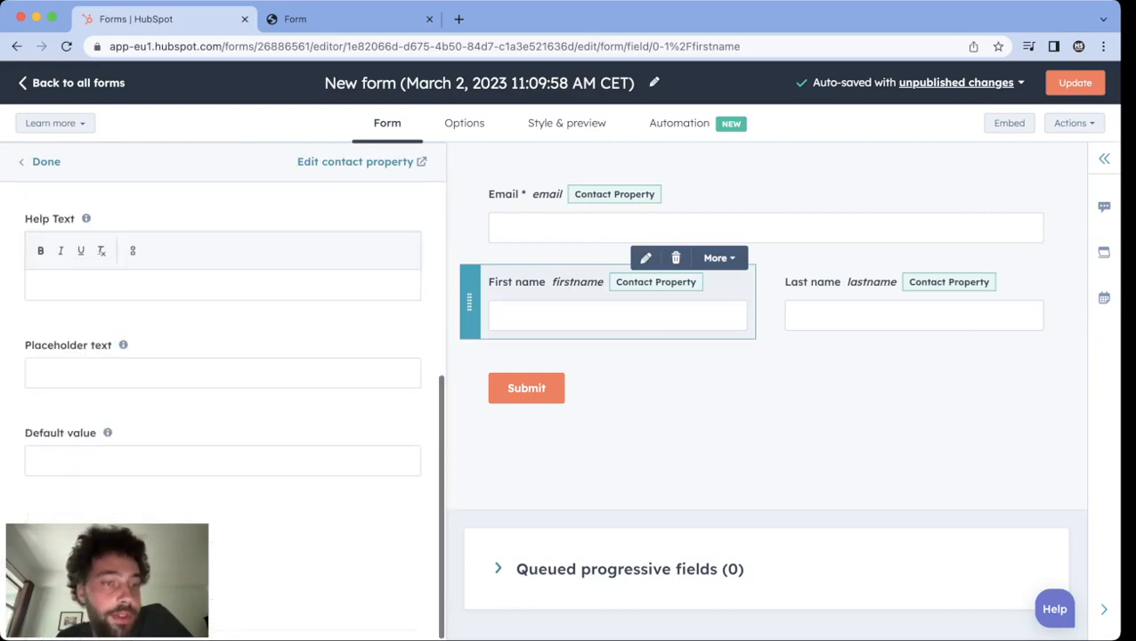
pyautogui.scroll(5, 223, 392)
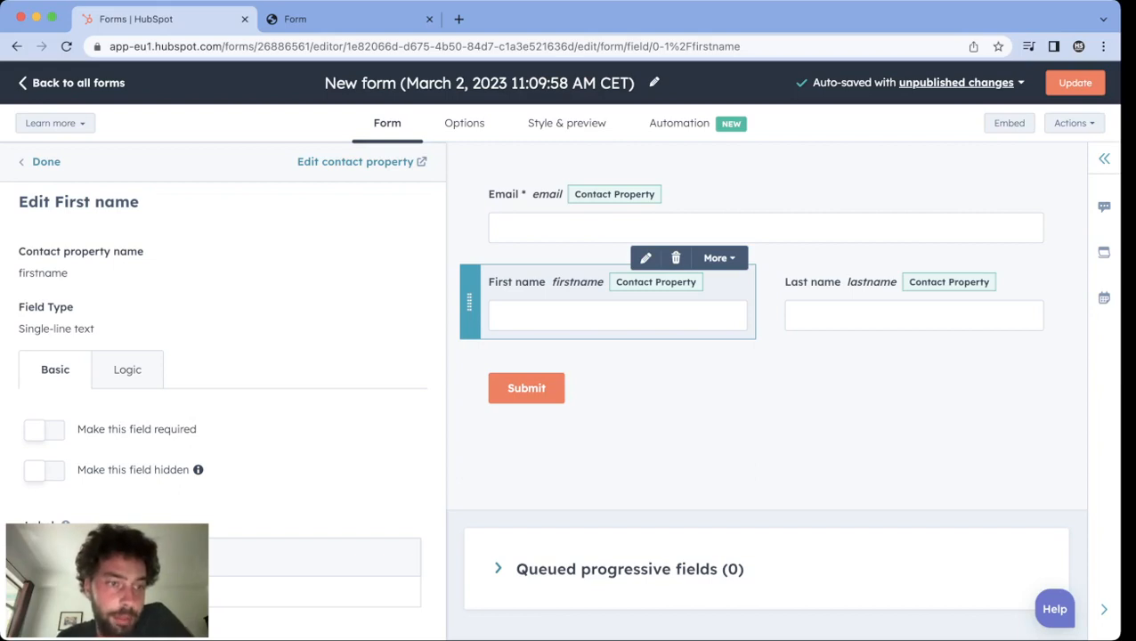
# - Try making the First name field required, then hidden, and switch both options off again
pyautogui.click(45, 430)
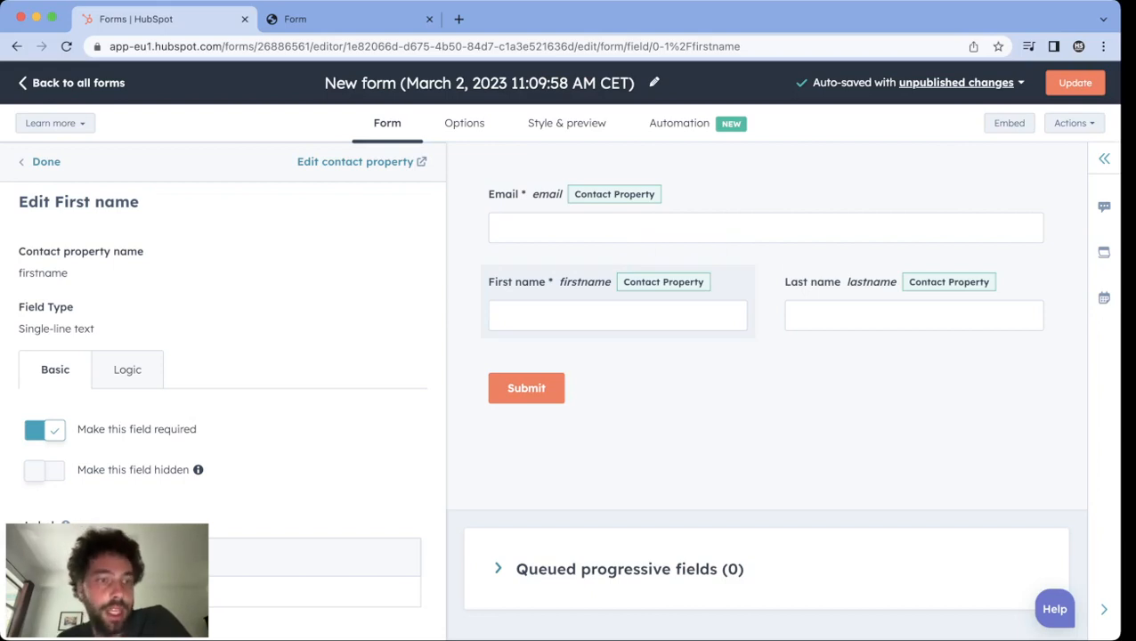
pyautogui.click(44, 430)
pyautogui.click(44, 470)
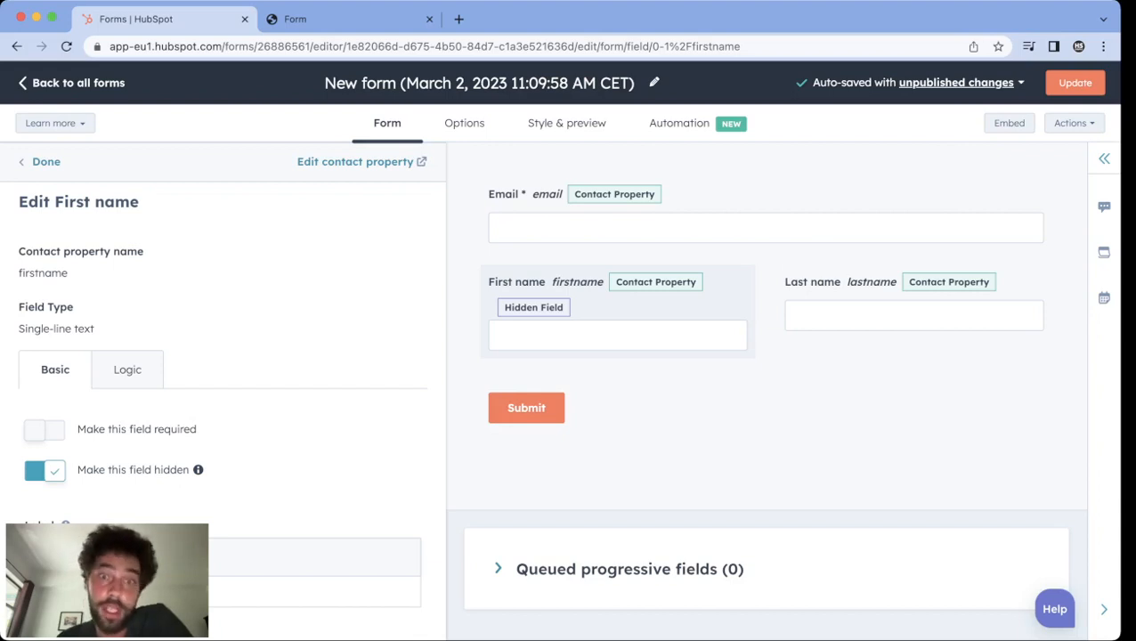
pyautogui.click(45, 470)
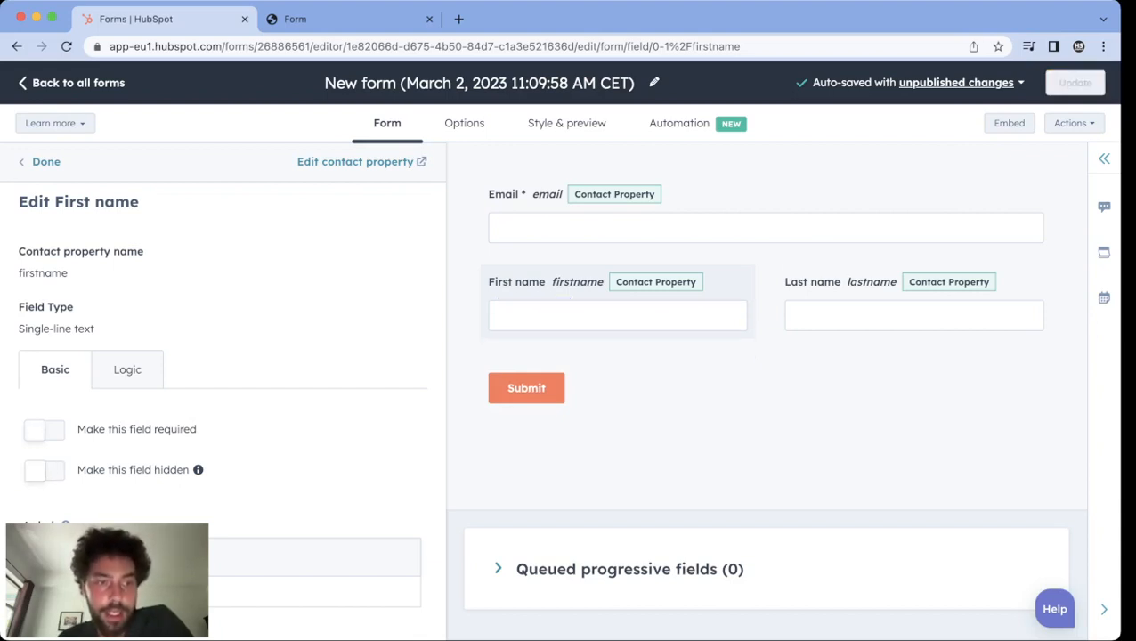
# - Change the First name field's label to "What's your name?"
pyautogui.scroll(-2, 223, 391)
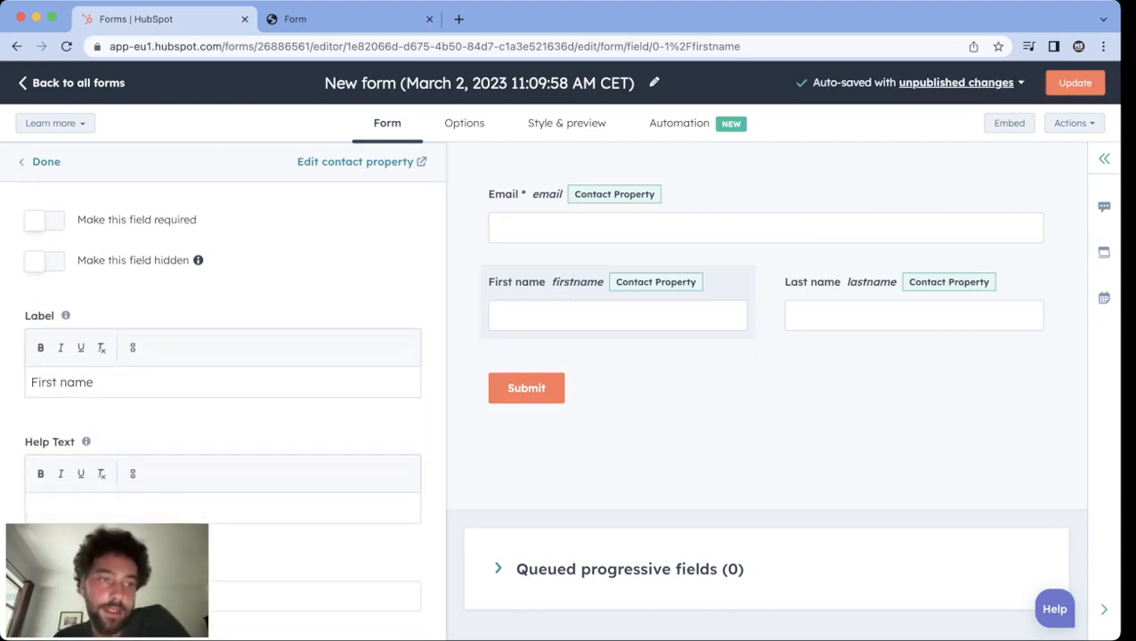
pyautogui.press('super+a')
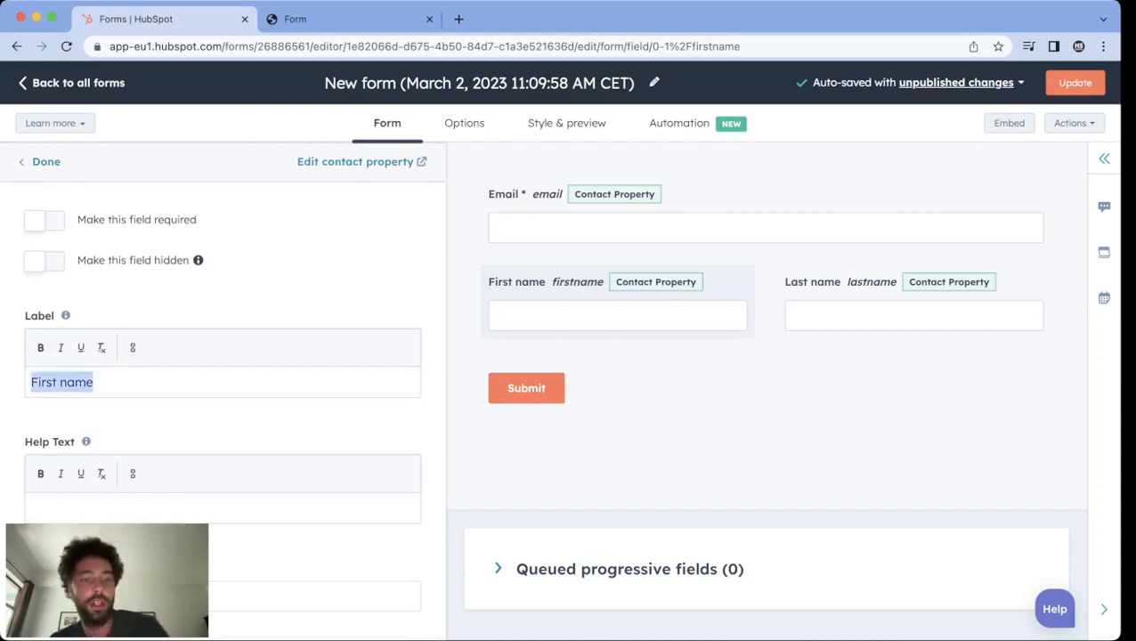
pyautogui.write('What')
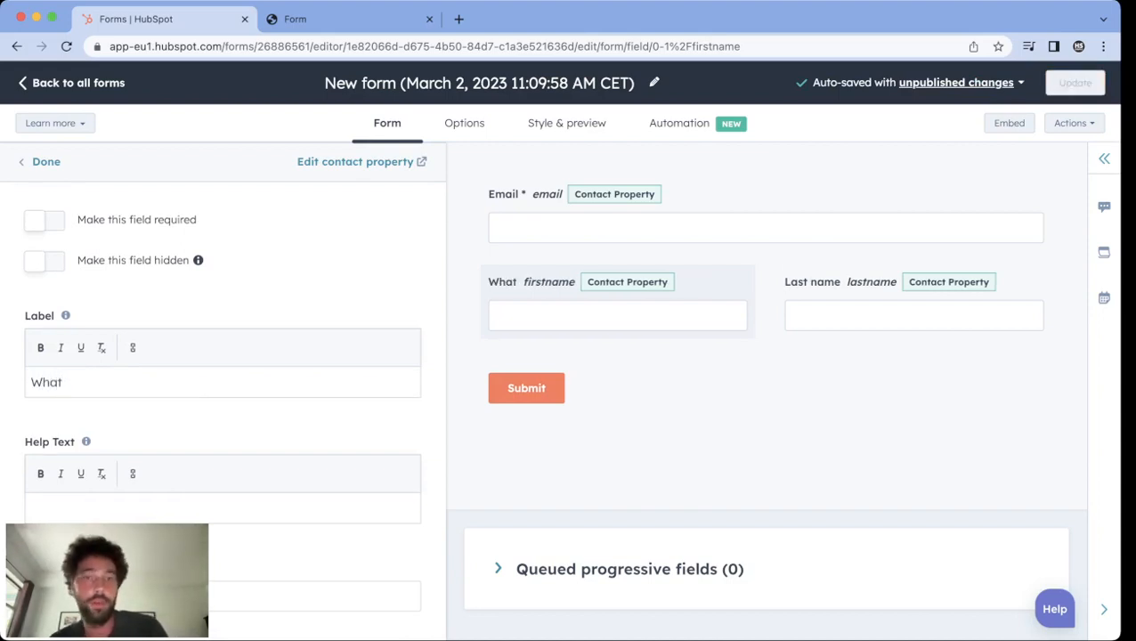
pyautogui.press('BackSpace')
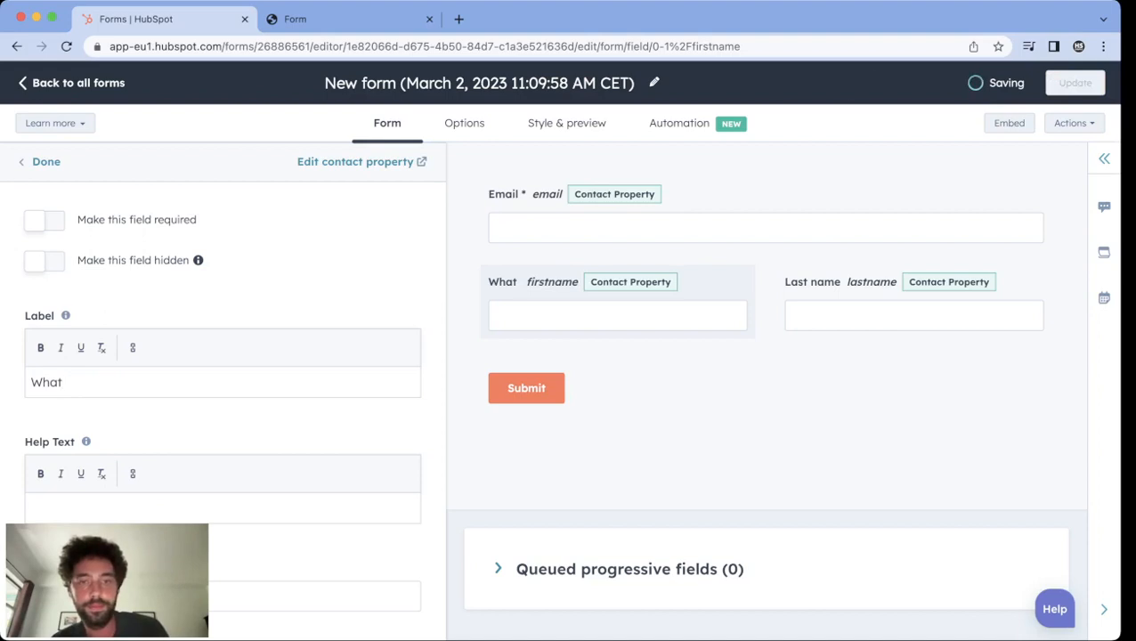
pyautogui.write("'s you")
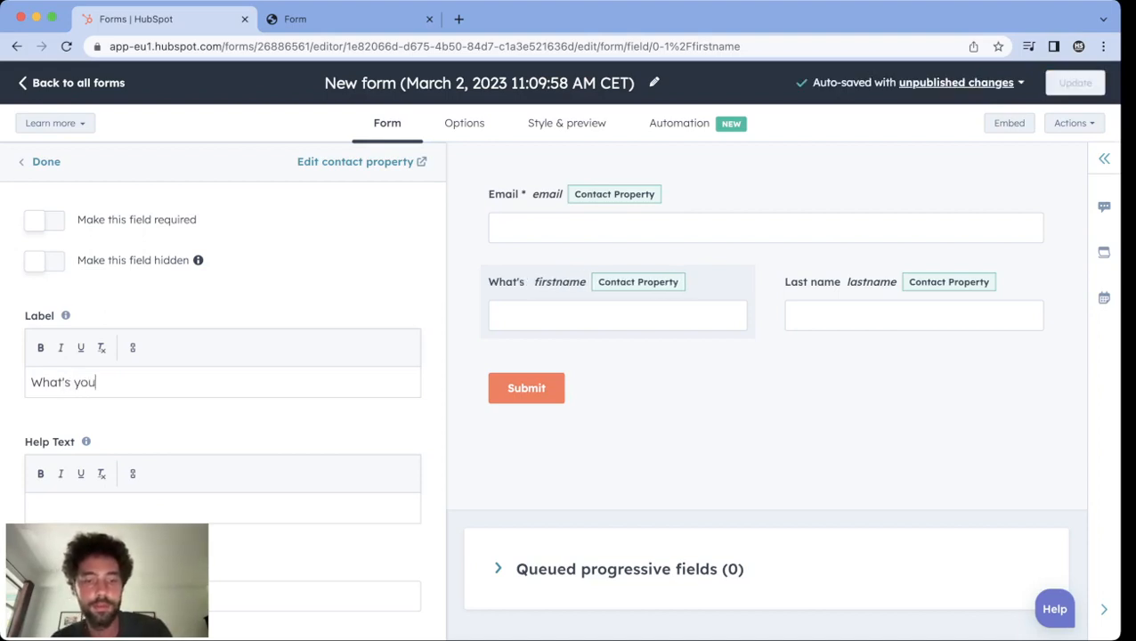
pyautogui.write('r name ?')
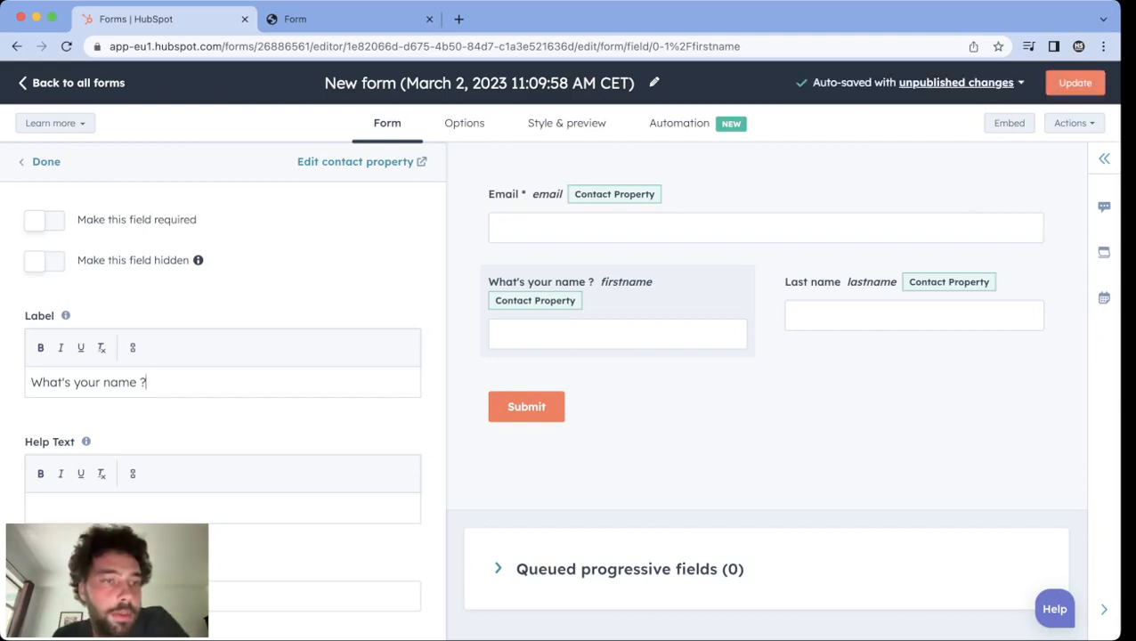
pyautogui.press('Left')
pyautogui.press('BackSpace')
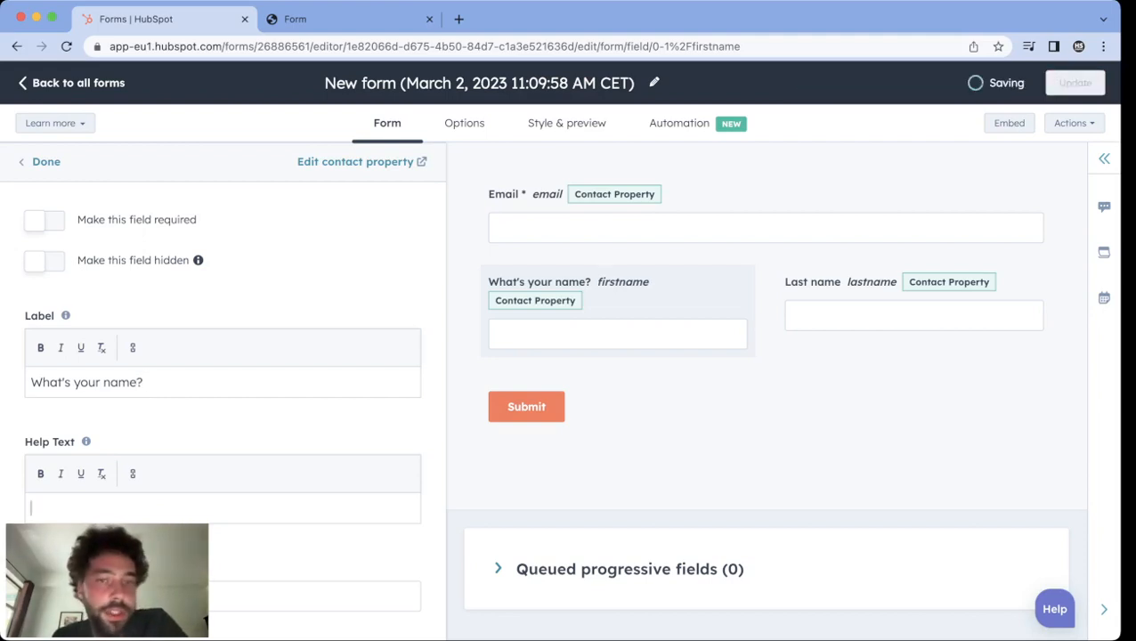
# - Set the First name field's help text to "tell me your name"
pyautogui.click(33, 508)
pyautogui.write('tell me ')
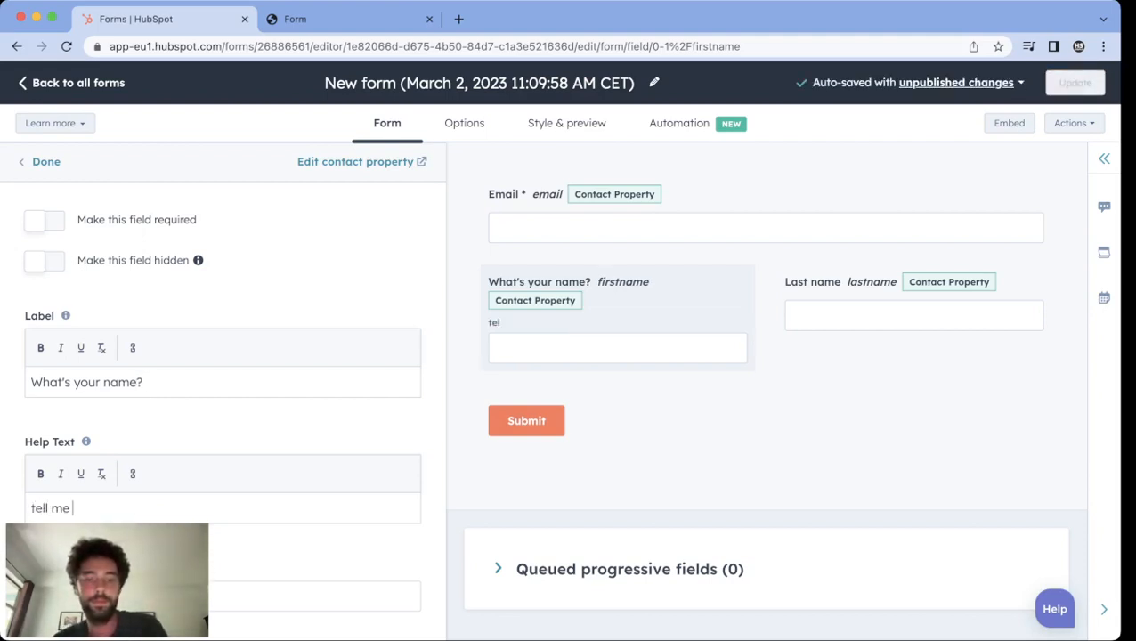
pyautogui.write('your name')
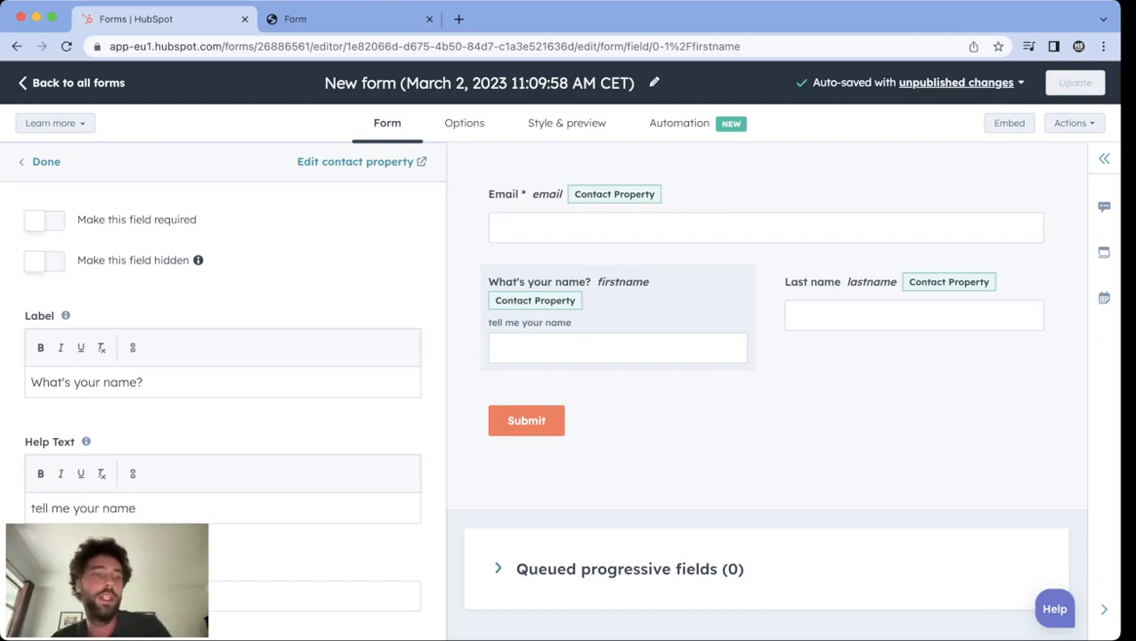
# - Set the First name field's placeholder text to "Ex :" followed by an example first name
pyautogui.scroll(-2, 222, 401)
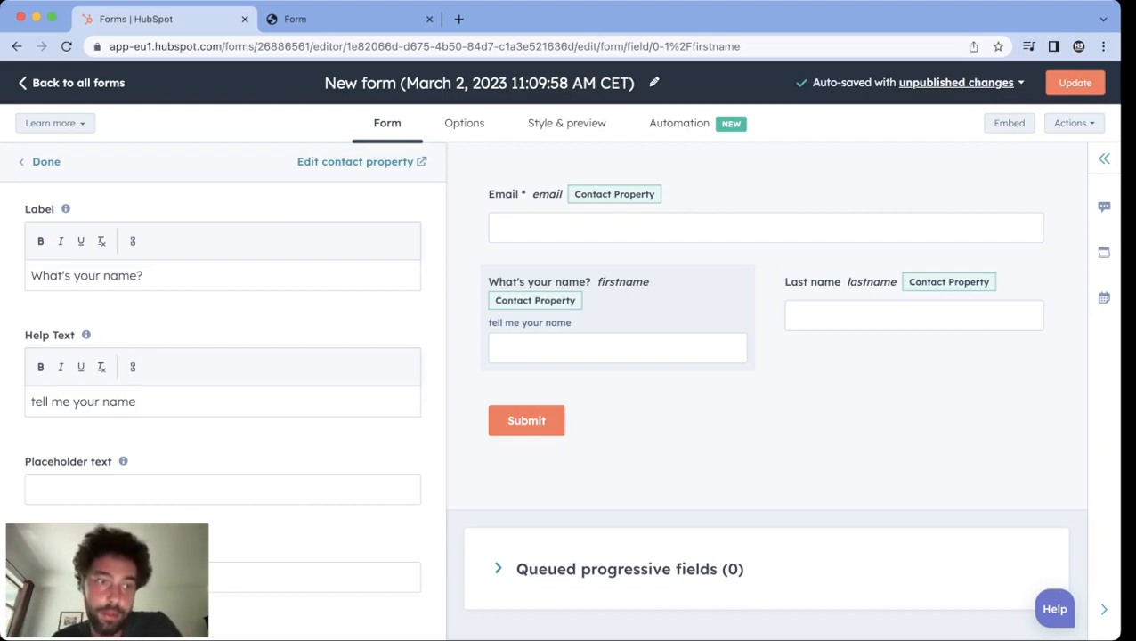
pyautogui.click(134, 489)
pyautogui.write('E')
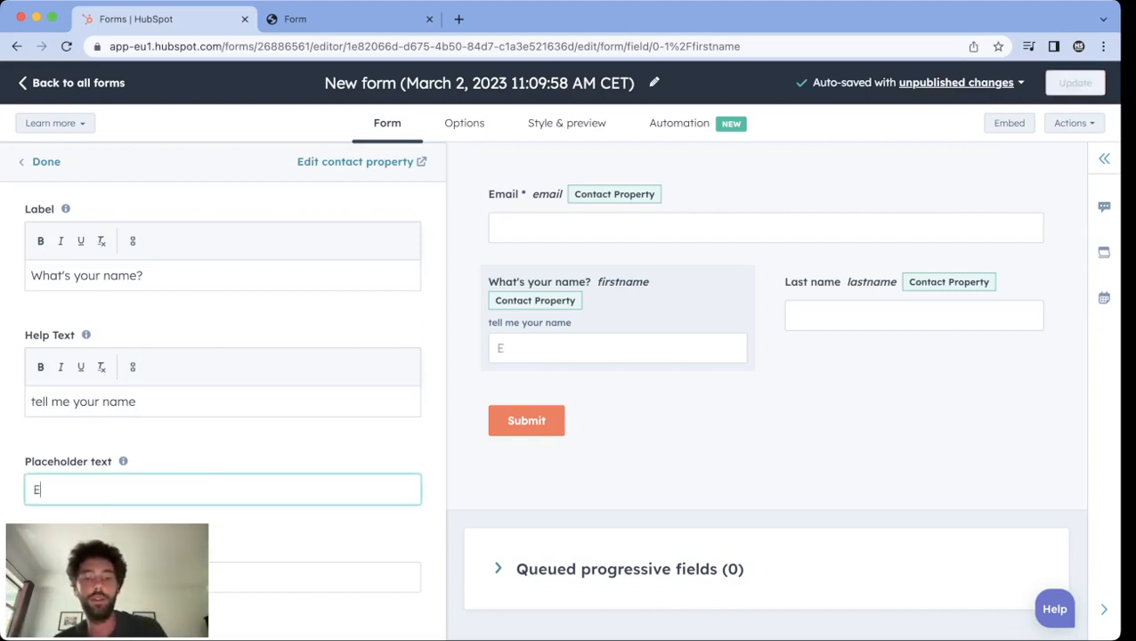
pyautogui.write('x : R')
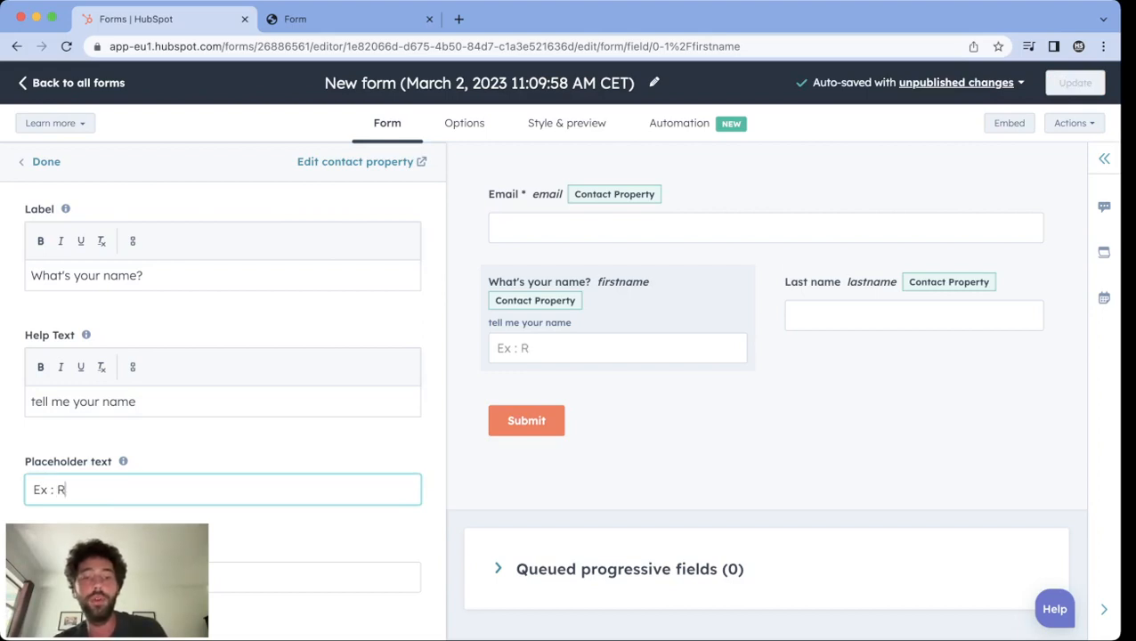
pyautogui.write('ichard')
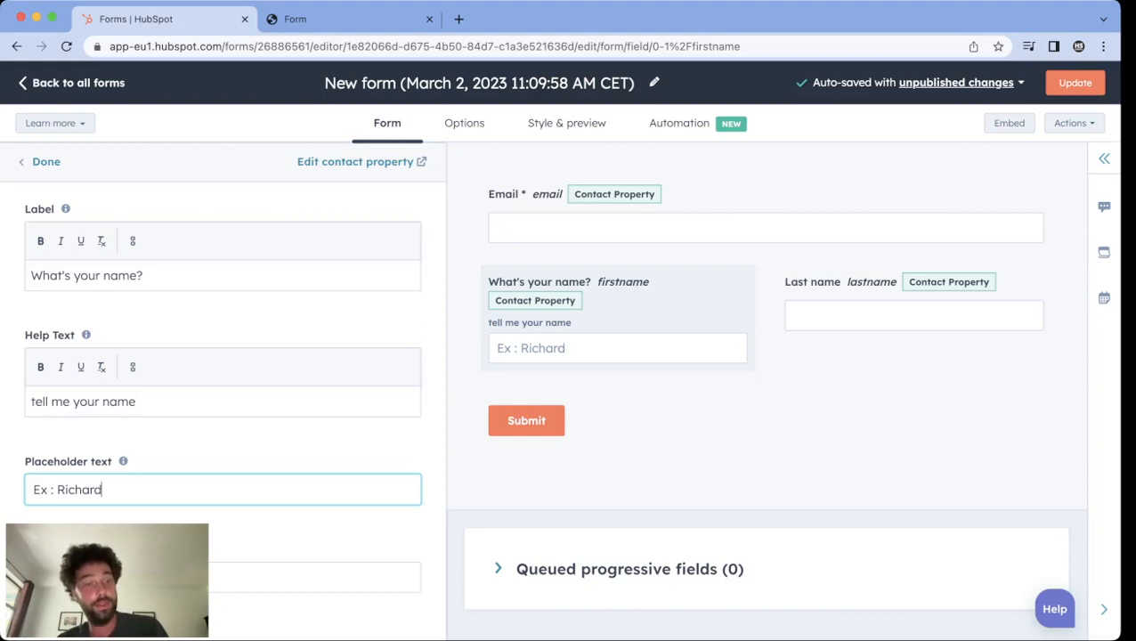
# - Clear the First name field's placeholder text and prefill the field with an example first name as its default value
pyautogui.click(233, 577)
pyautogui.moveTo(107, 490); pyautogui.dragTo(41, 489)
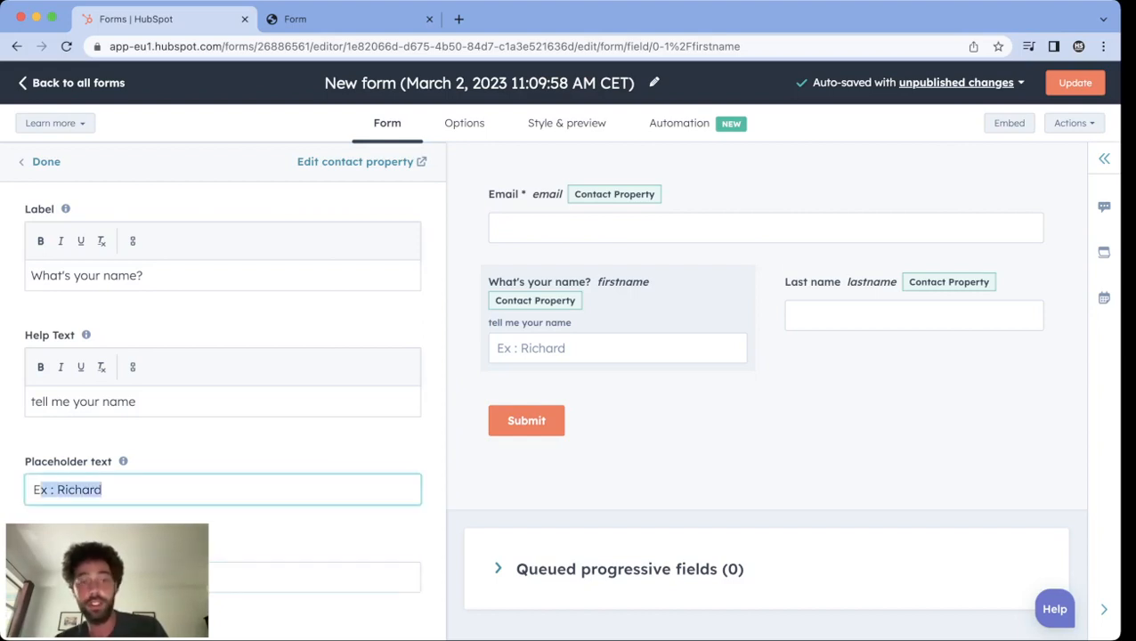
pyautogui.press('BackSpace')
pyautogui.press('BackSpace')
pyautogui.press('Tab')
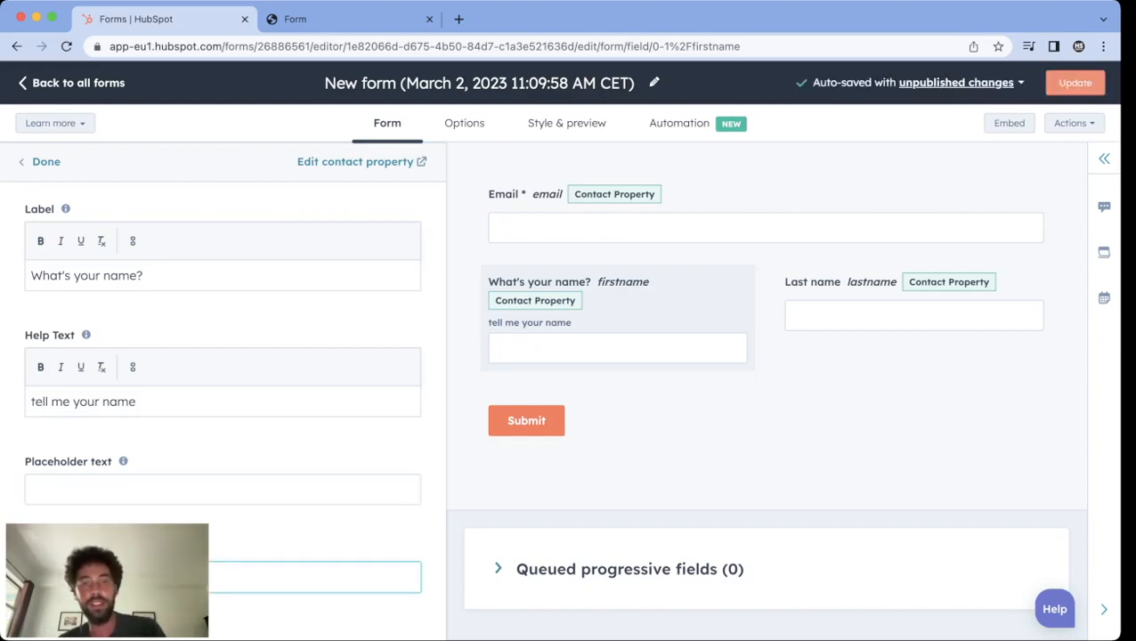
pyautogui.write('Richard')
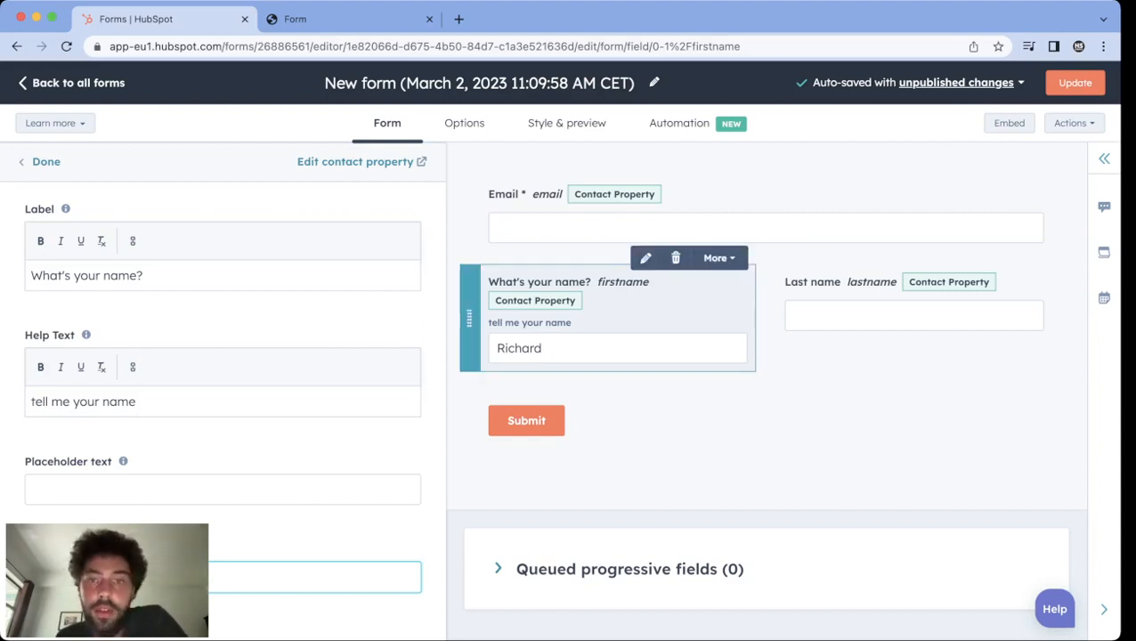
# - Delete the customised First name field and add a fresh First name property before Last name on the same row
pyautogui.click(675, 257)
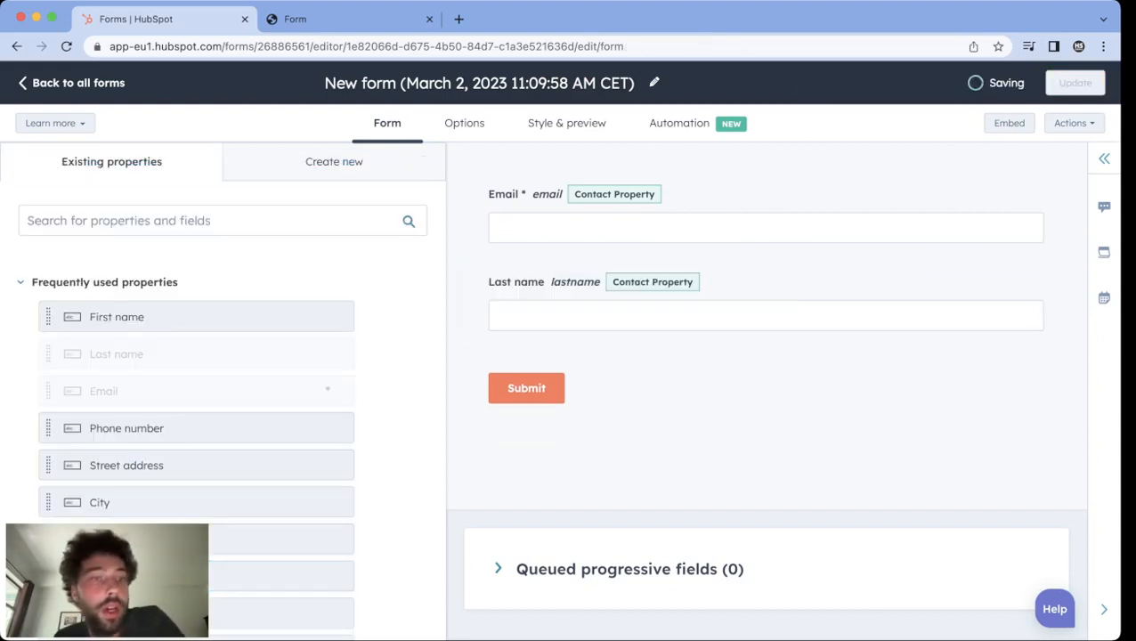
pyautogui.moveTo(133, 317); pyautogui.dragTo(534, 323)
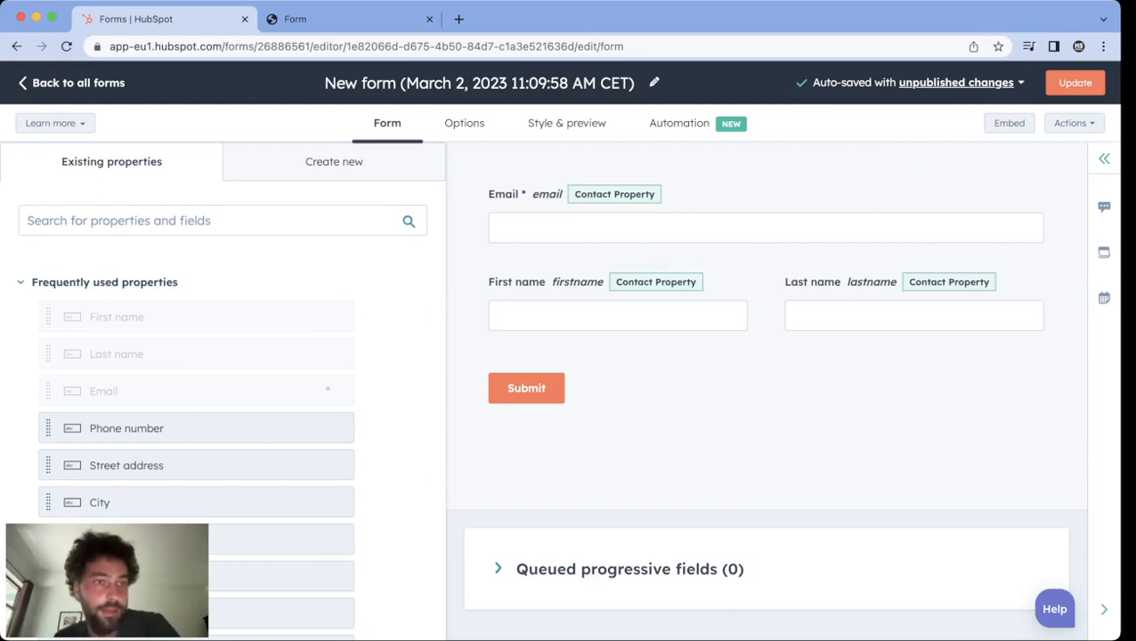
# - Search the properties for "annual" and add the company property Annual revenue between Email and the name row
pyautogui.write('annual')
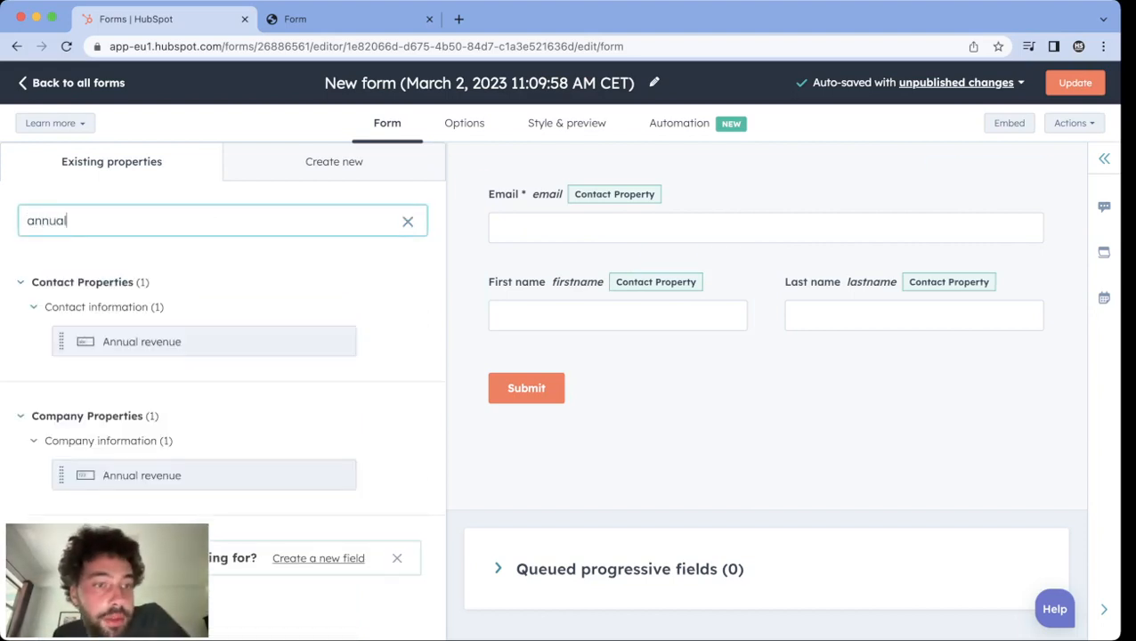
pyautogui.moveTo(142, 474); pyautogui.dragTo(601, 294)
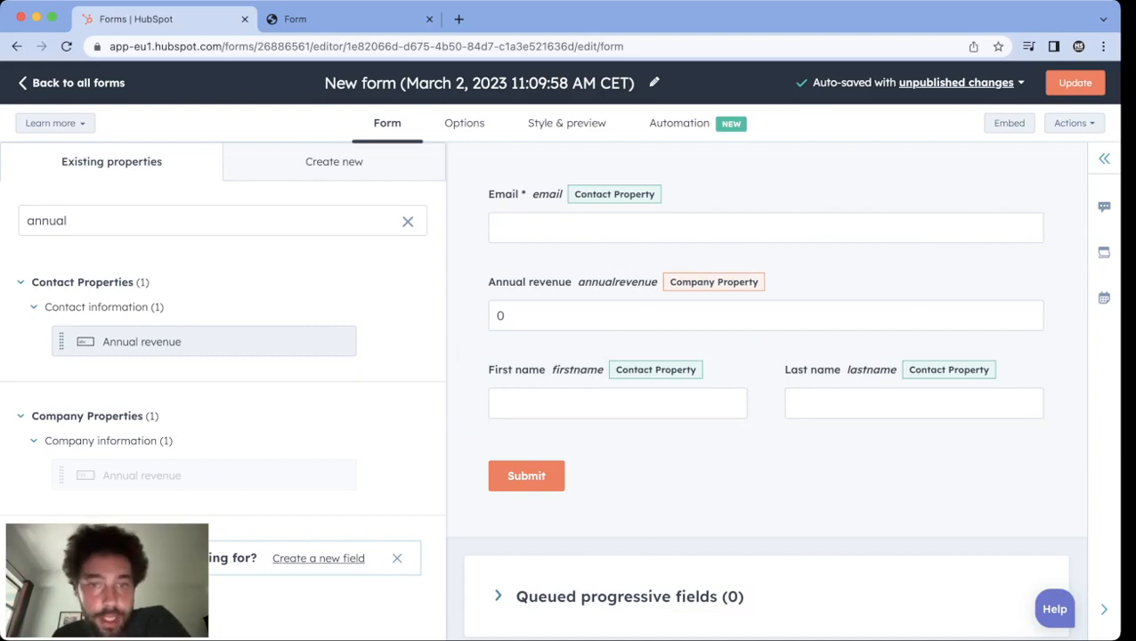
pyautogui.scroll(-1, 765, 392)
pyautogui.scroll(1, 766, 392)
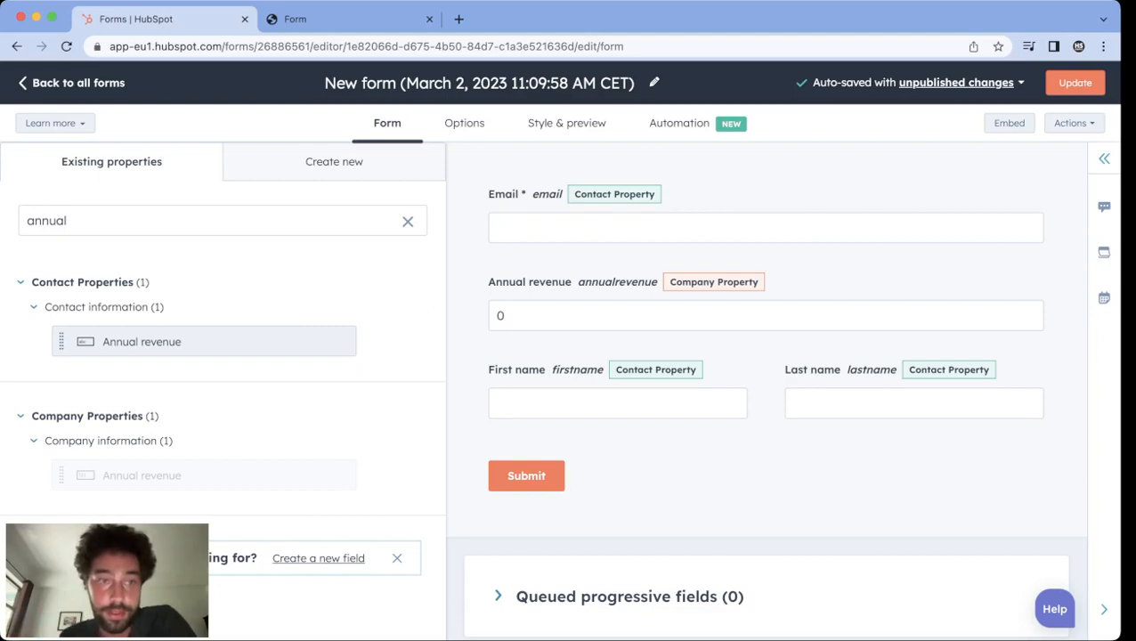
# - Search the properties for "service needed" and add the Service Needed contact property below the name row
pyautogui.click(407, 221)
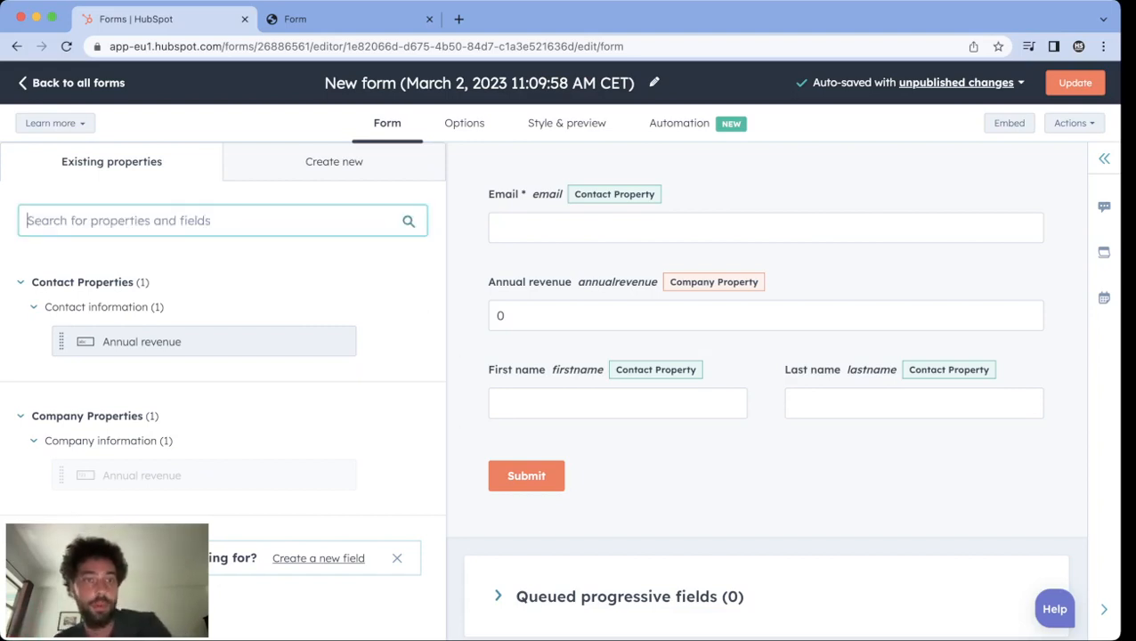
pyautogui.write('service ')
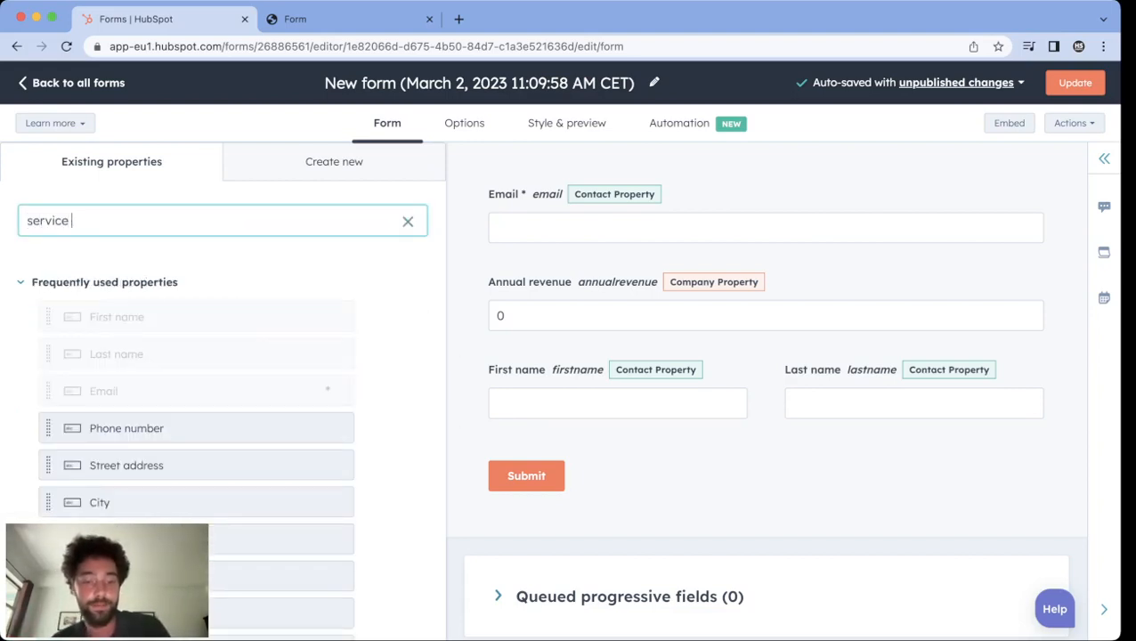
pyautogui.write('needed')
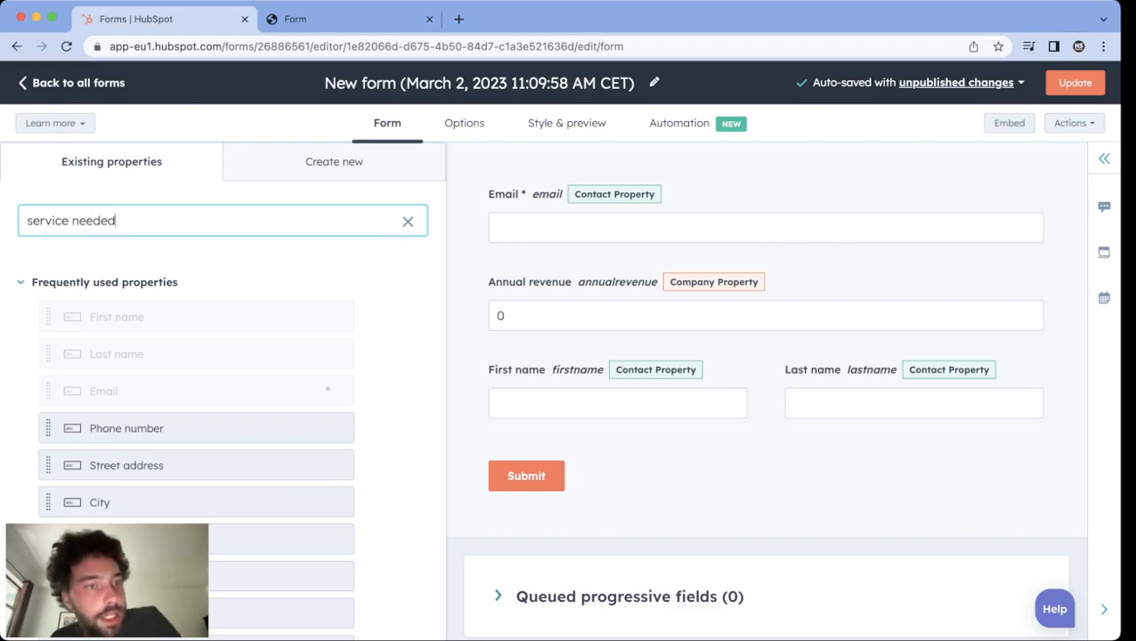
pyautogui.moveTo(143, 341); pyautogui.dragTo(578, 450)
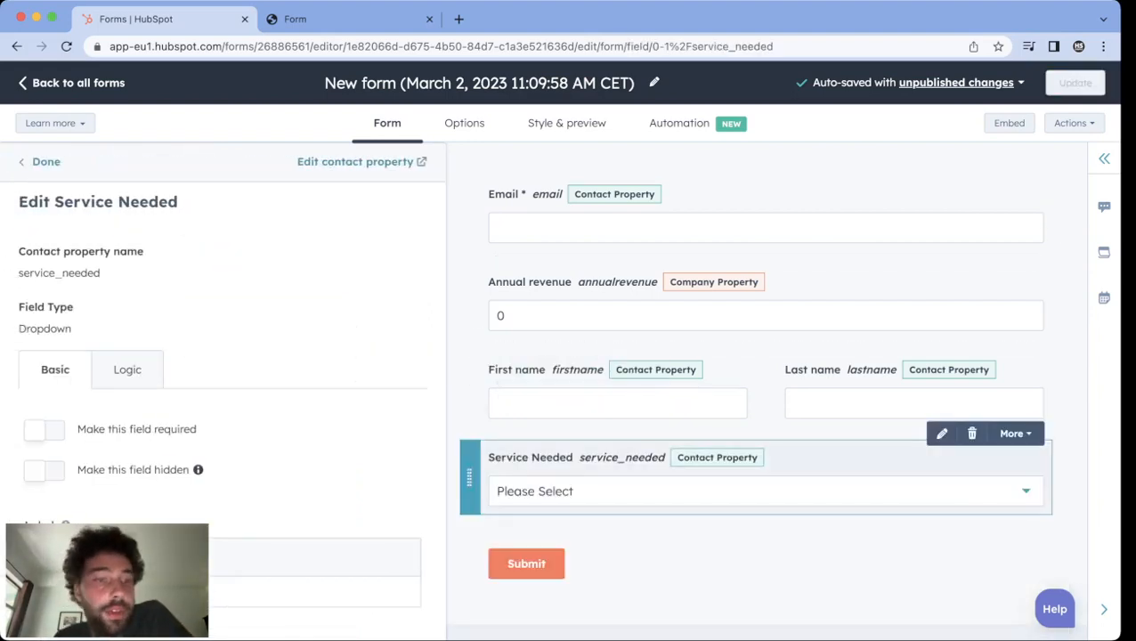
# - Preselect HubSpot Specialist in the Service Needed field and make the field hidden
pyautogui.scroll(-10, 222, 401)
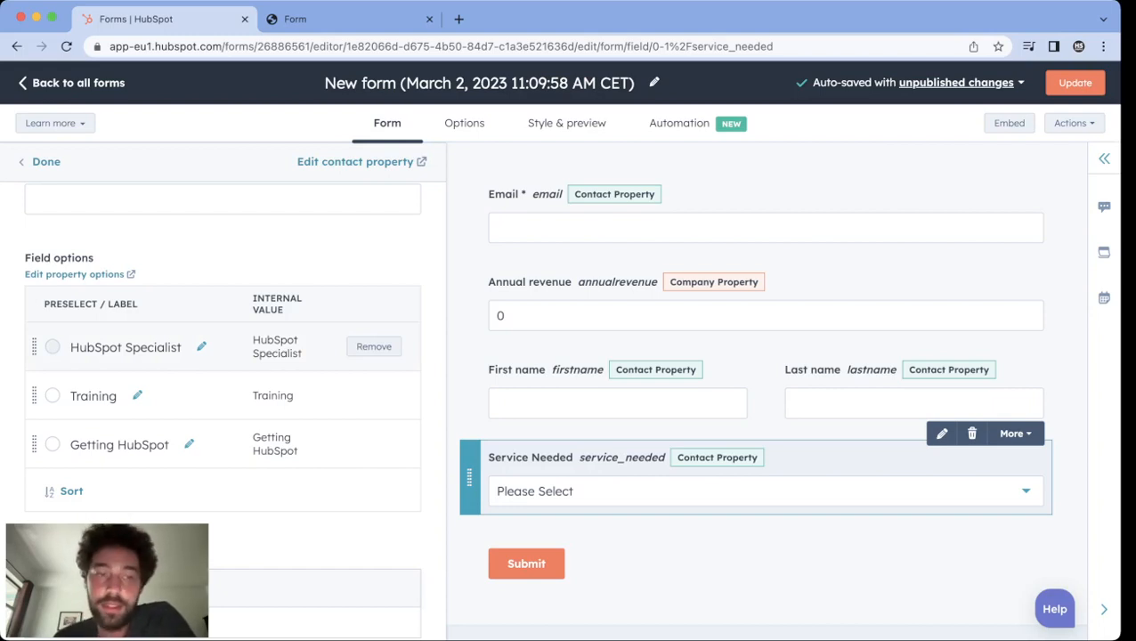
pyautogui.click(52, 346)
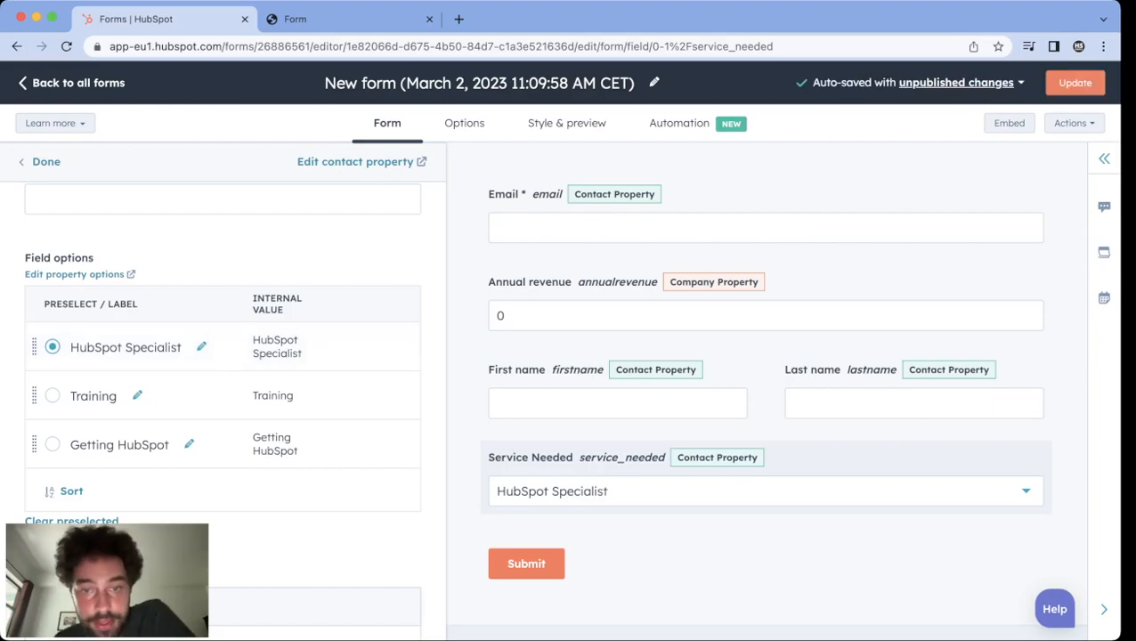
pyautogui.scroll(5, 223, 392)
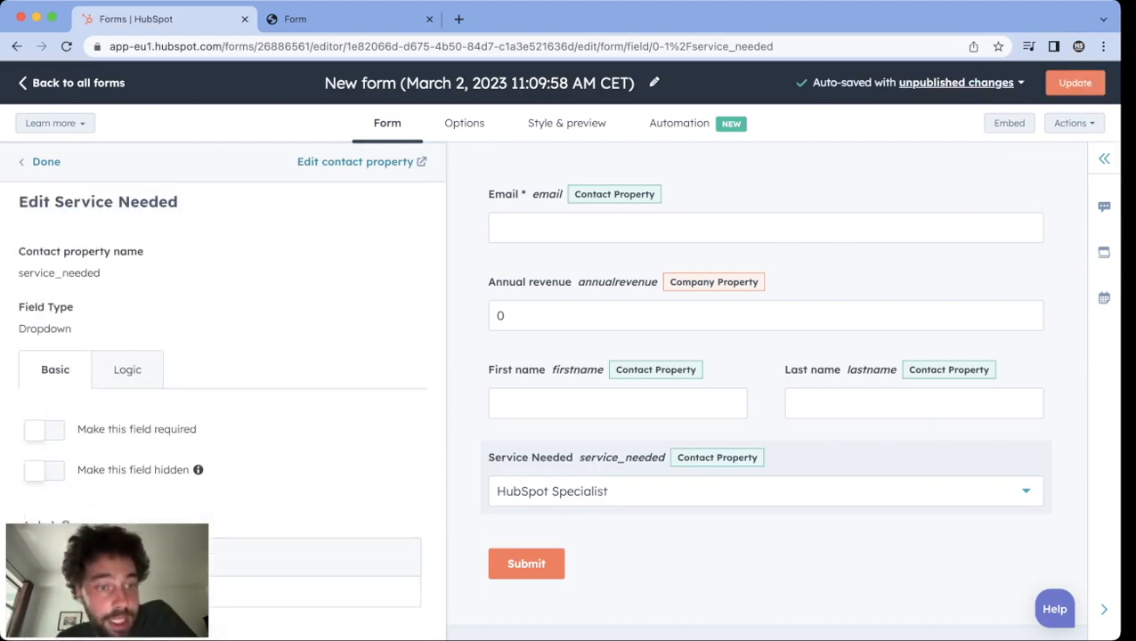
pyautogui.click(44, 470)
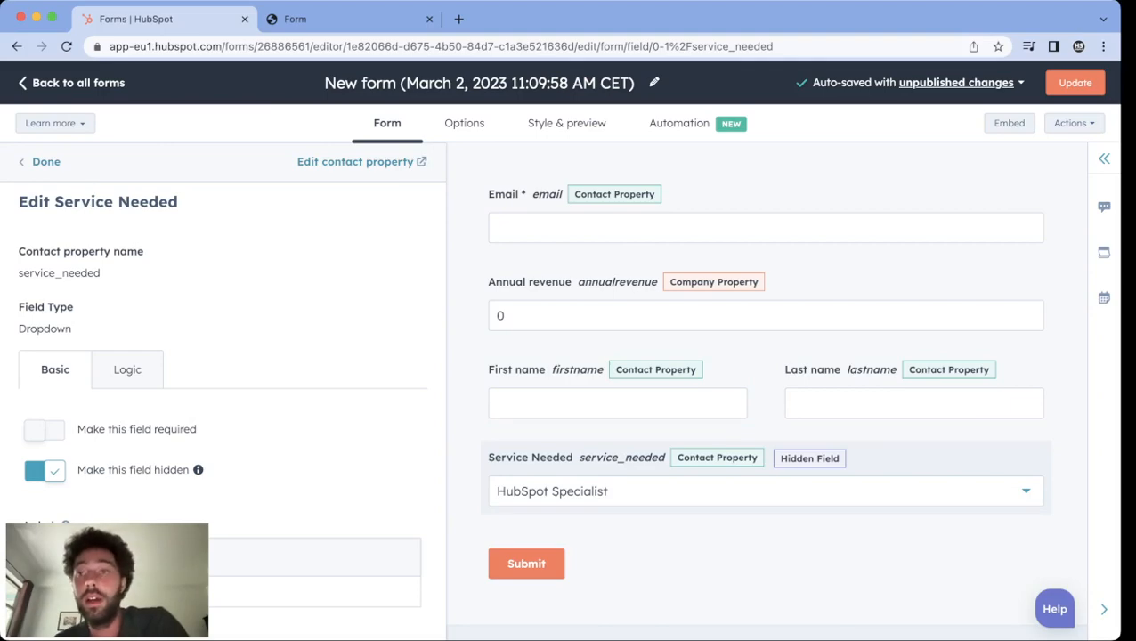
# - Publish the updated form and dismiss the embed code dialog
pyautogui.click(1074, 82)
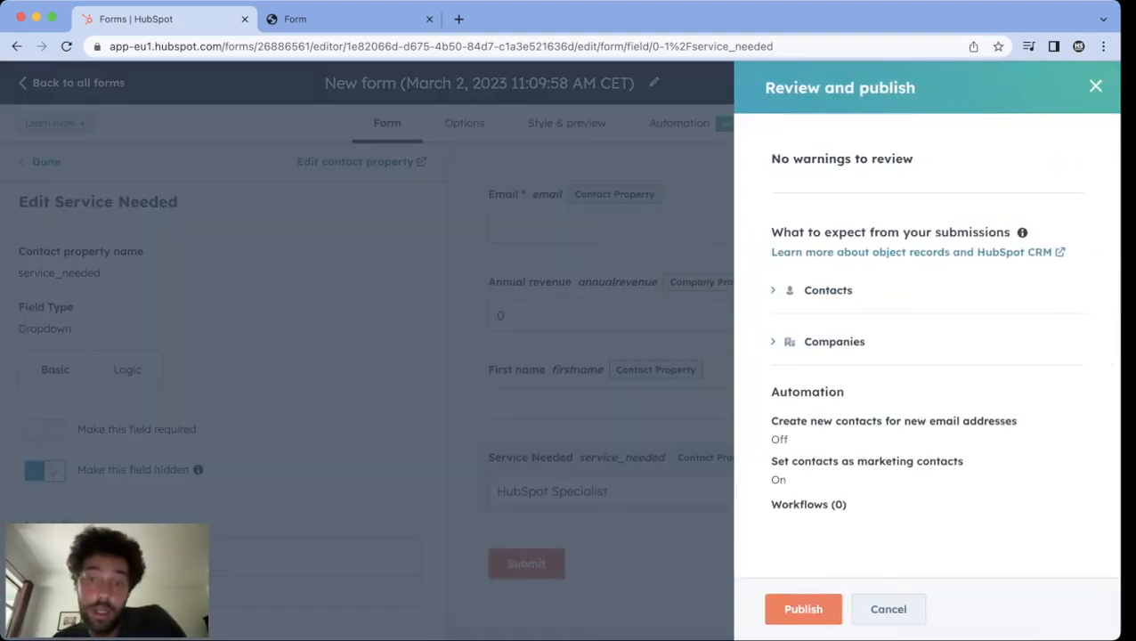
pyautogui.click(801, 608)
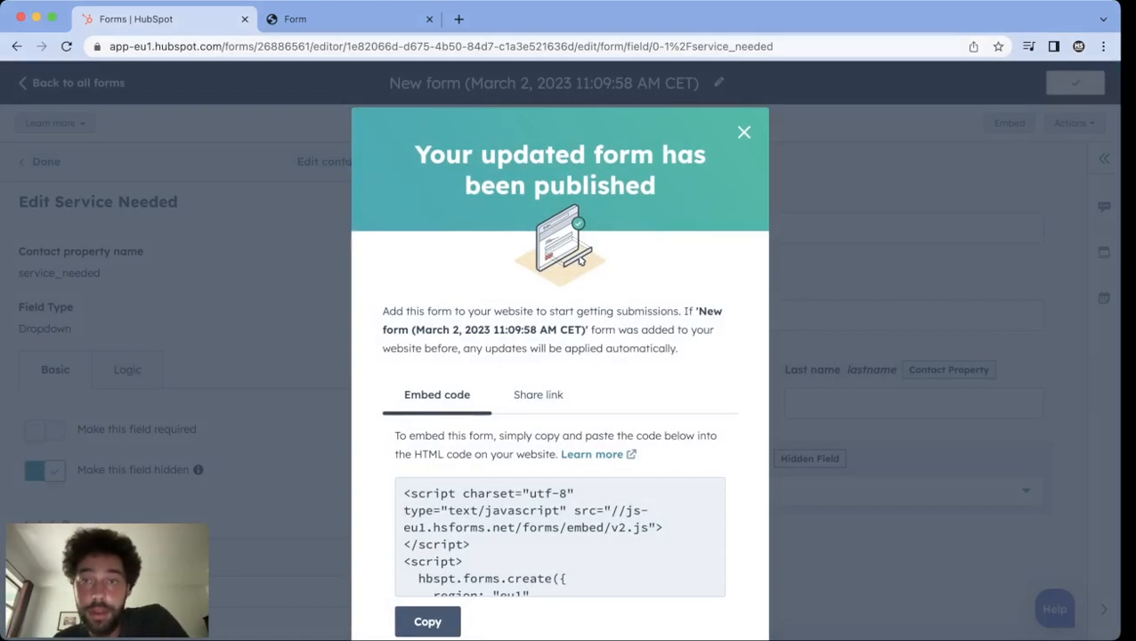
pyautogui.click(744, 132)
# - View the published form as a visitor to check its visible fields, and return to the form editor
pyautogui.click(1070, 123)
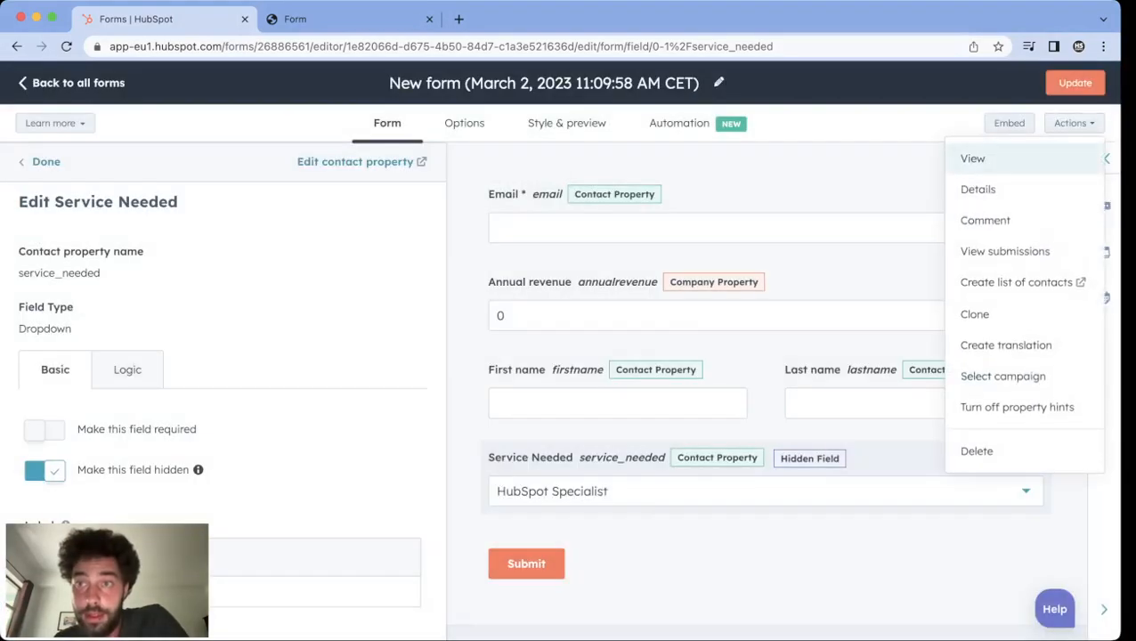
pyautogui.click(971, 158)
pyautogui.click(455, 298)
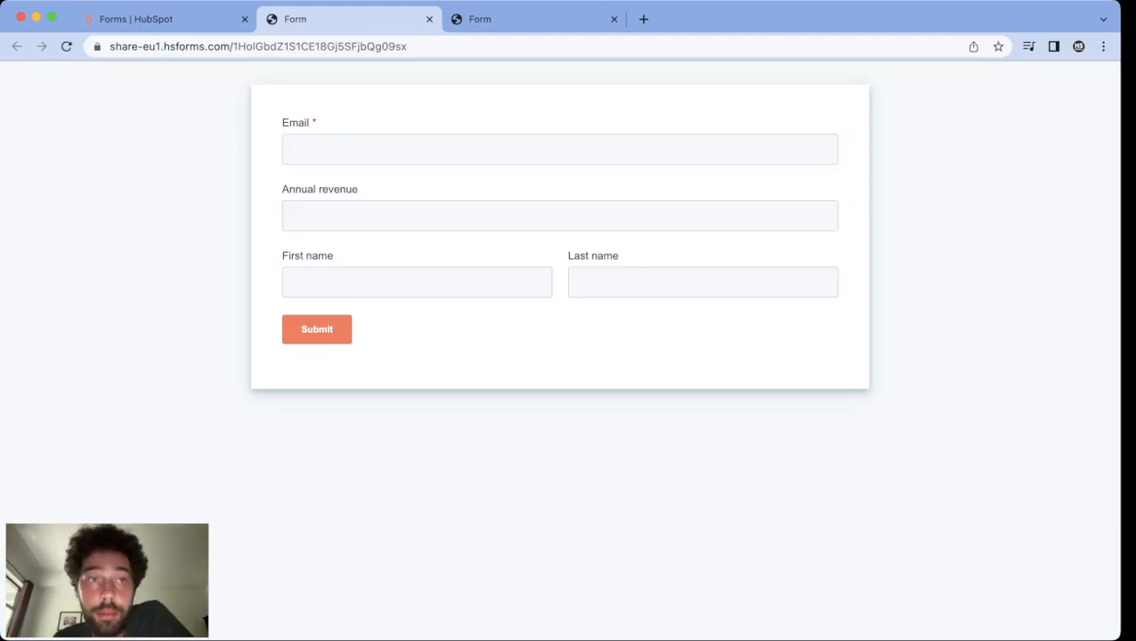
pyautogui.click(135, 18)
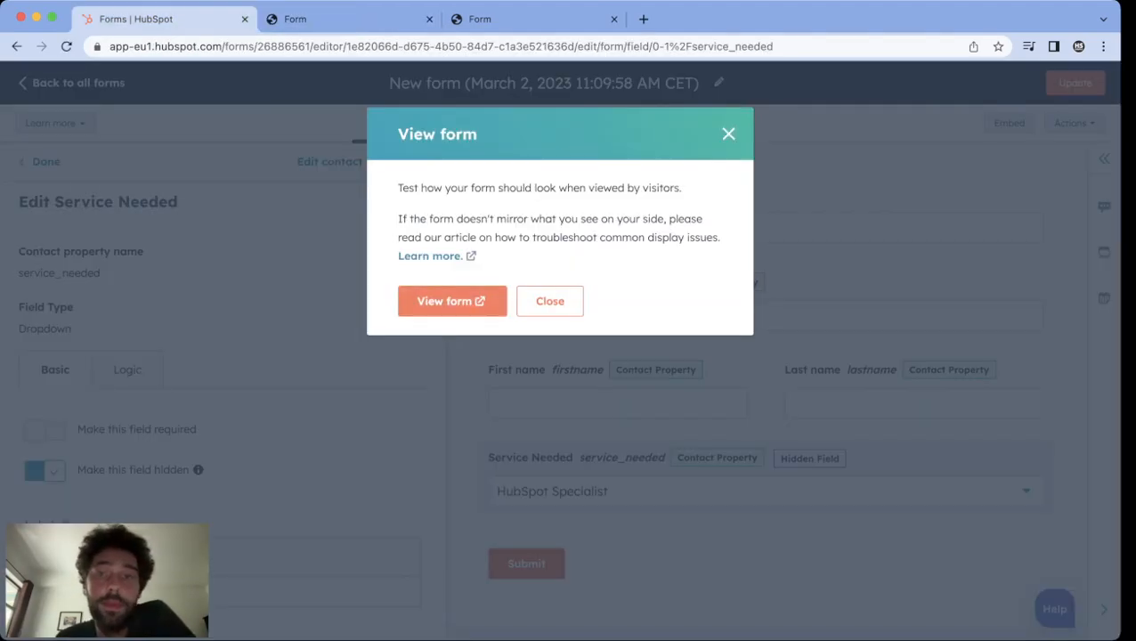
pyautogui.click(728, 134)
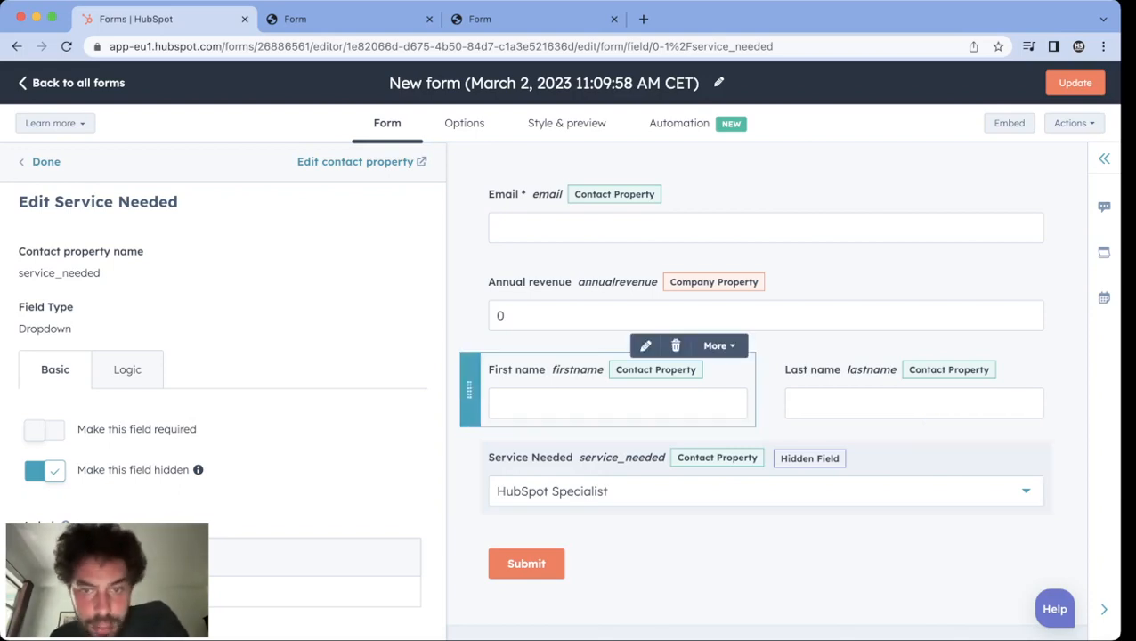
# - Search the properties for "your gender" and add the Your Gender contact property below Service Needed
pyautogui.scroll(-1, 757, 472)
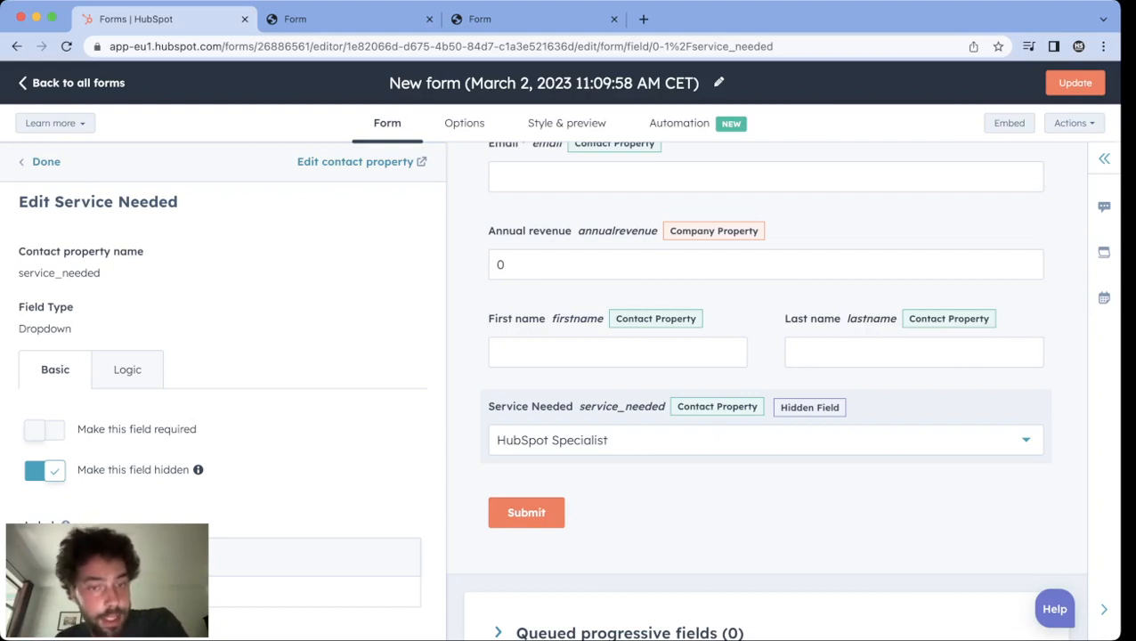
pyautogui.click(46, 162)
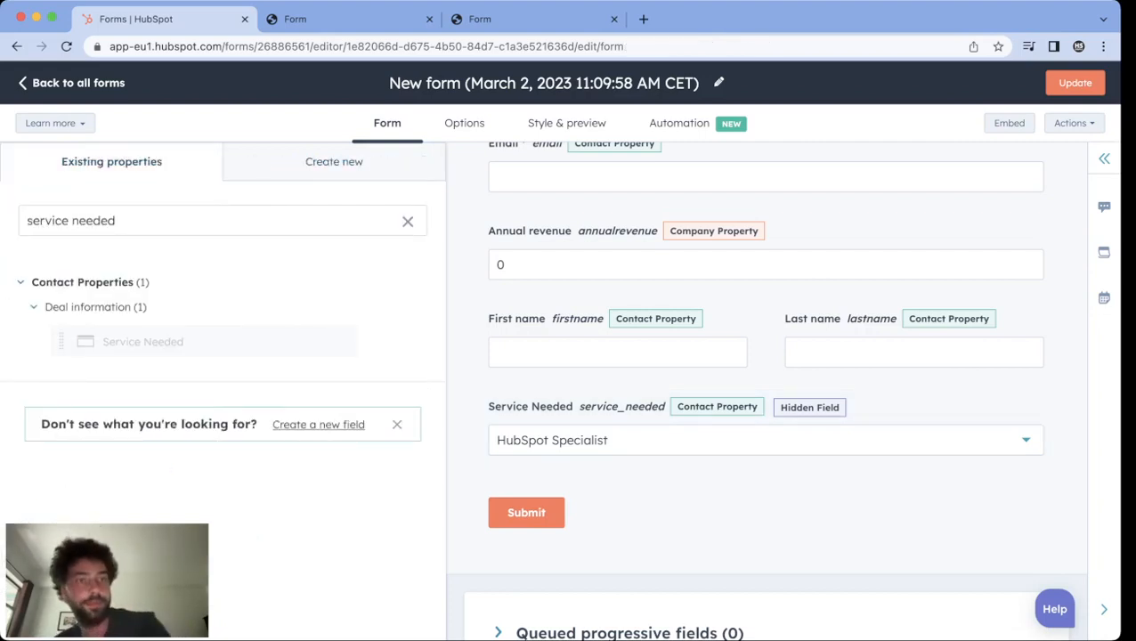
pyautogui.tripleClick(133, 221)
pyautogui.write('your g')
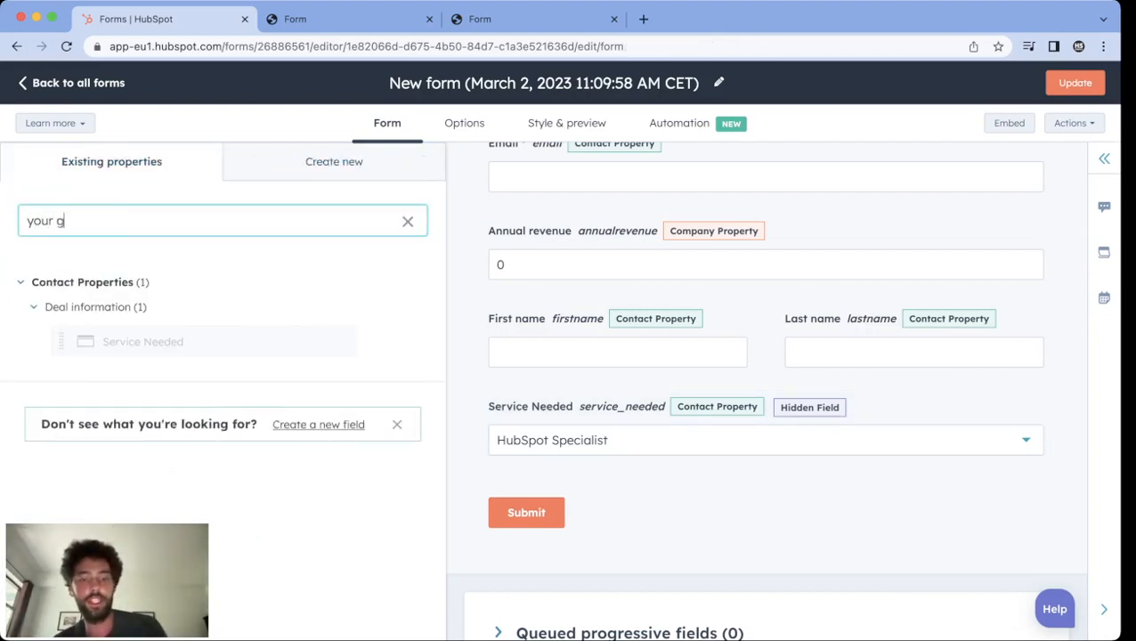
pyautogui.write('ender')
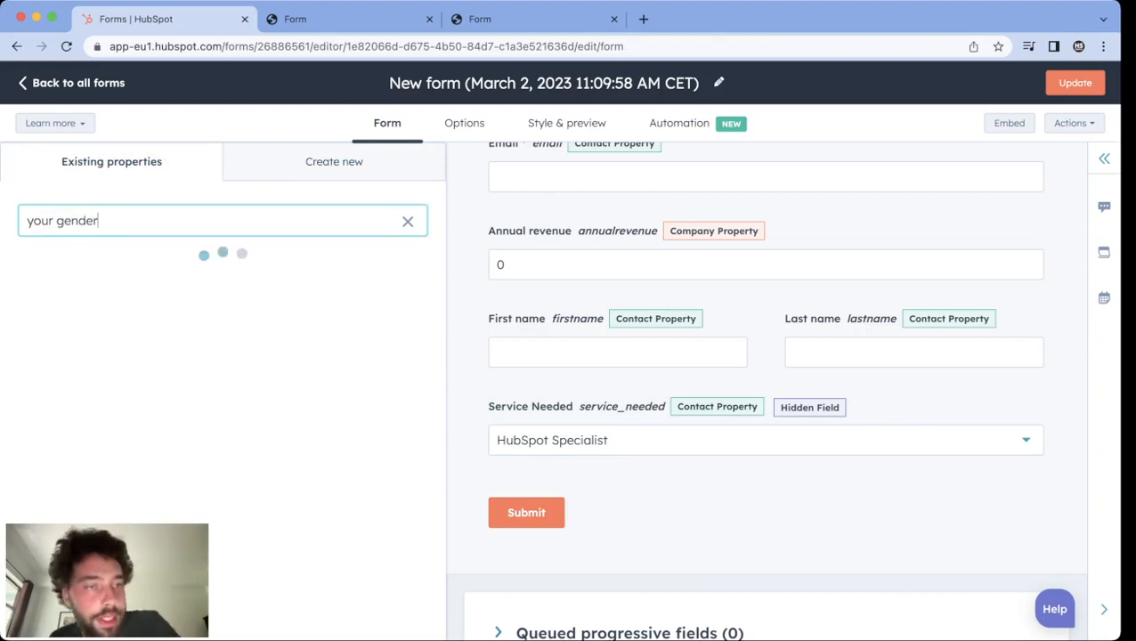
pyautogui.moveTo(133, 341); pyautogui.dragTo(659, 476)
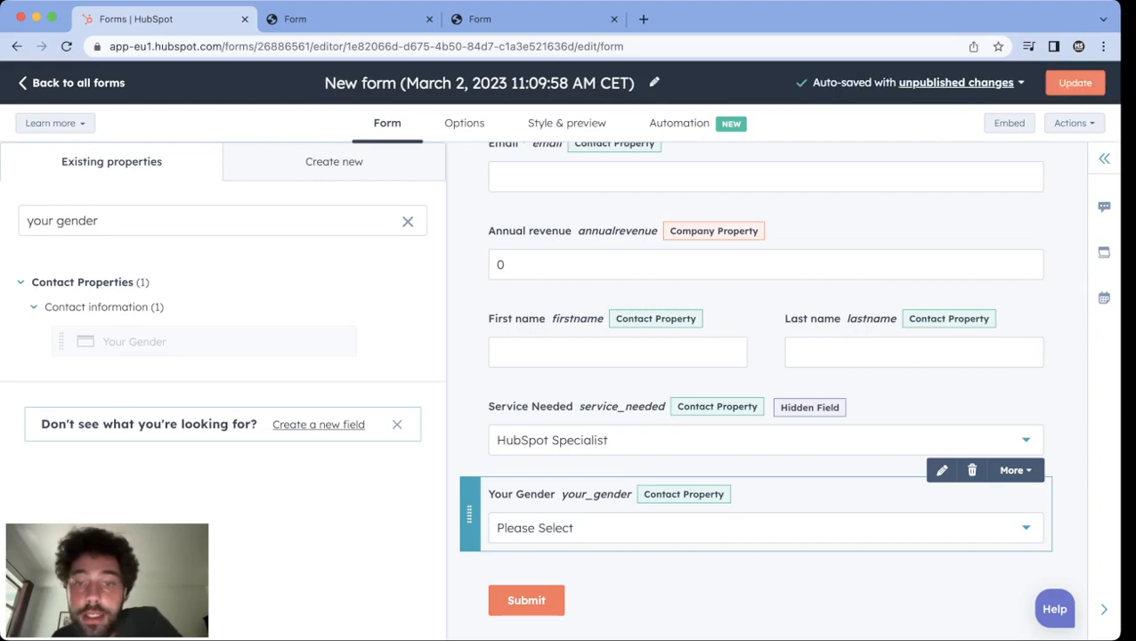
# - Start a dependent field rule for Your Gender with the condition that it contains any of Female
pyautogui.click(677, 514)
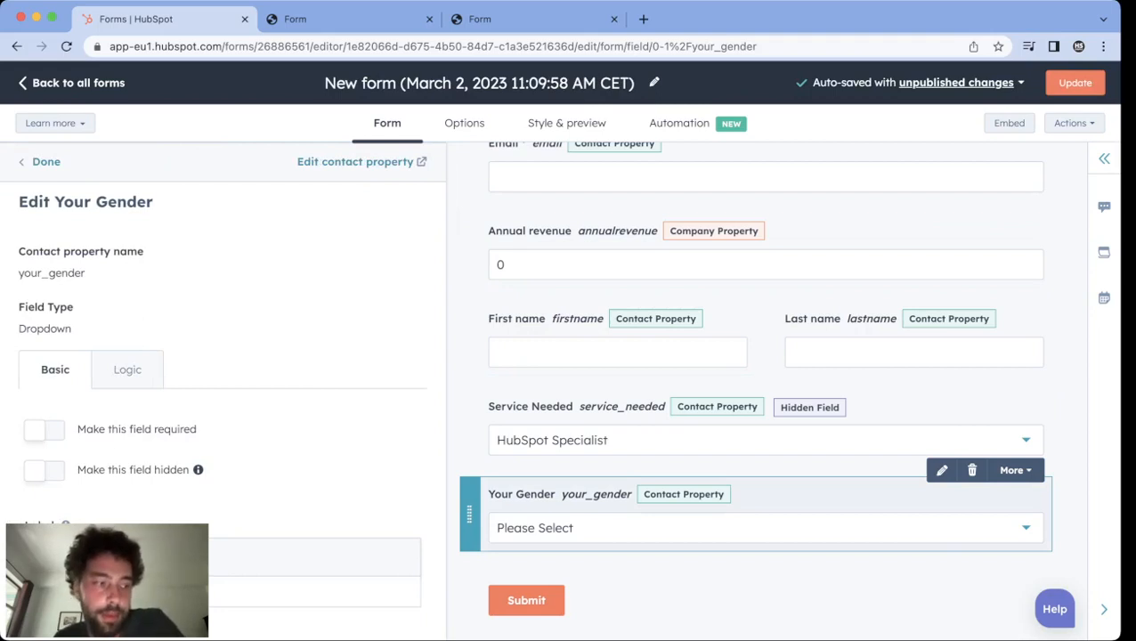
pyautogui.click(127, 369)
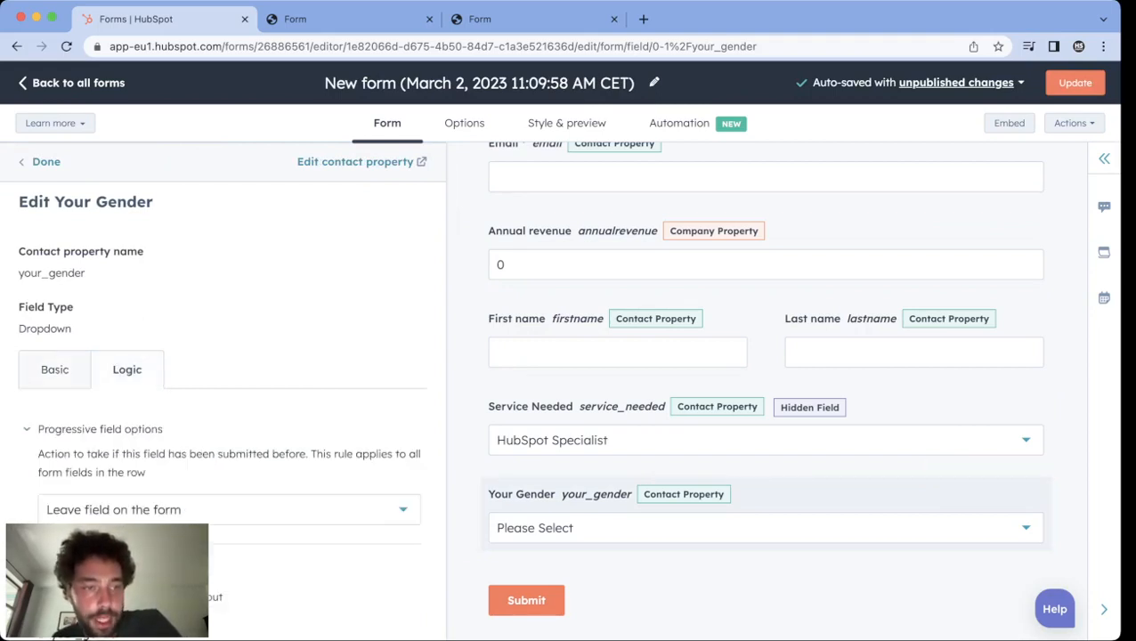
pyautogui.scroll(-5, 222, 401)
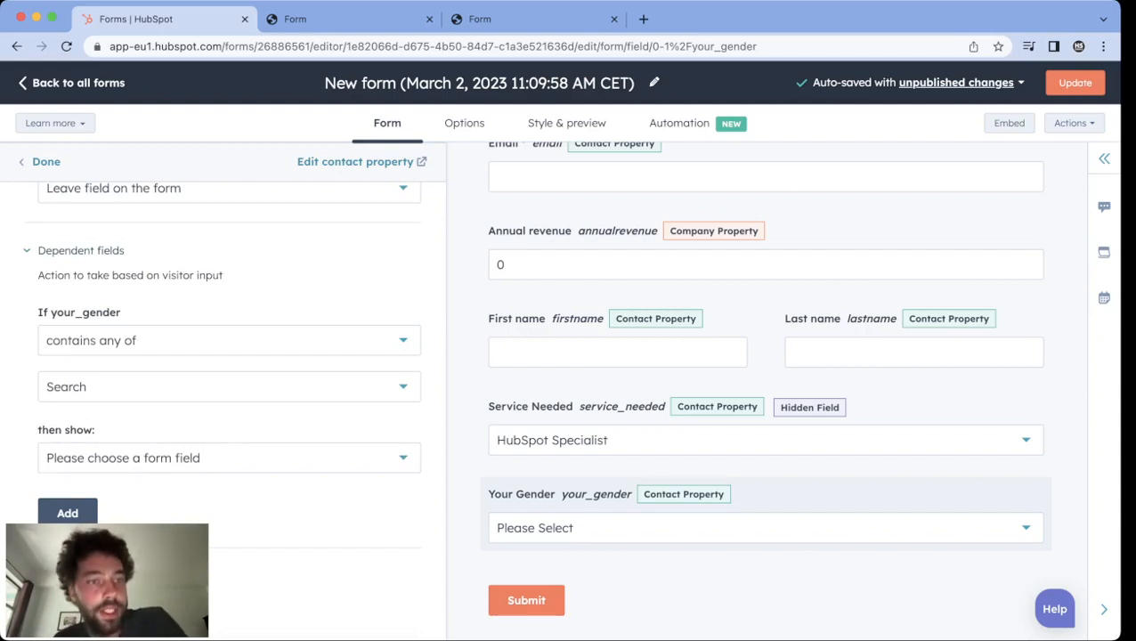
pyautogui.click(89, 386)
pyautogui.click(98, 458)
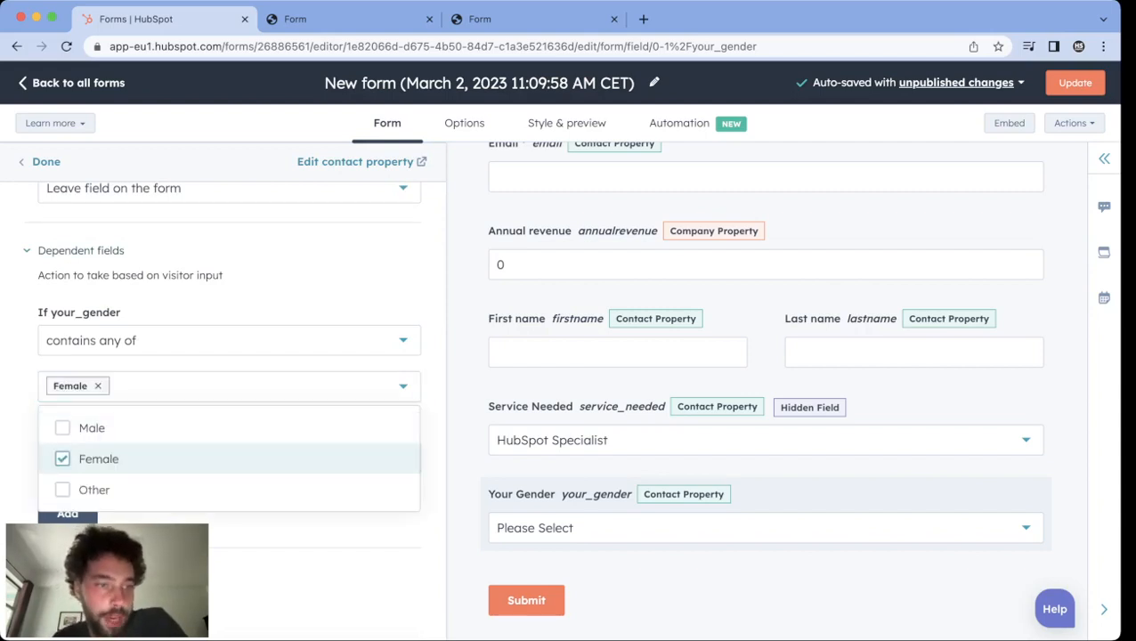
pyautogui.press('Escape')
# - Make the rule show the "Are you pregnant?" field, add it to Your Gender, and close the field's settings
pyautogui.click(229, 457)
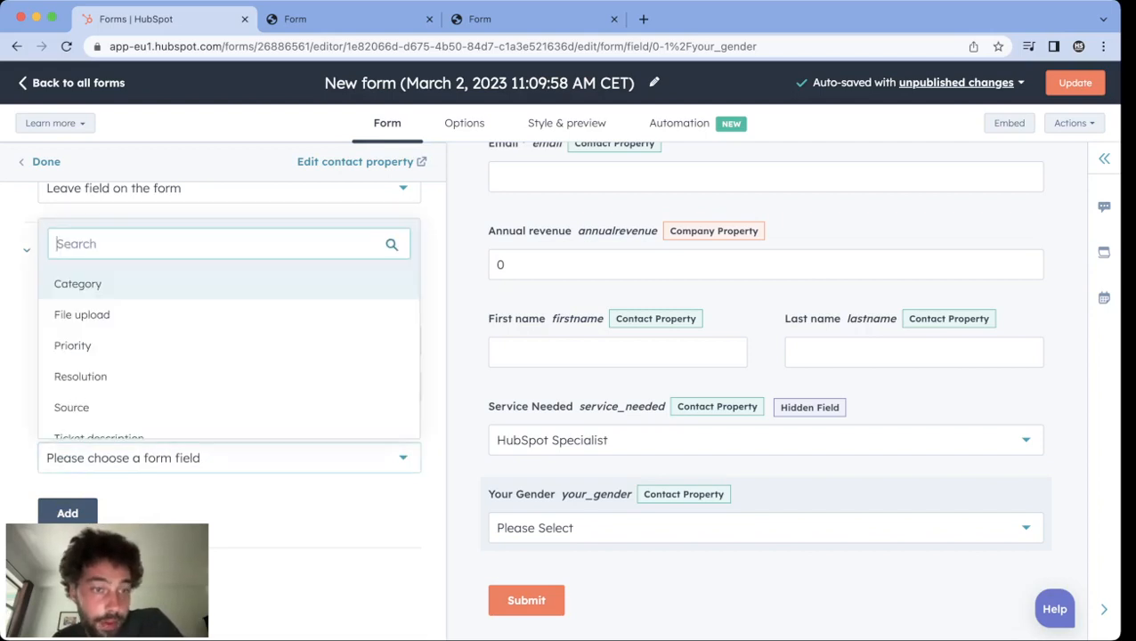
pyautogui.write('are you p')
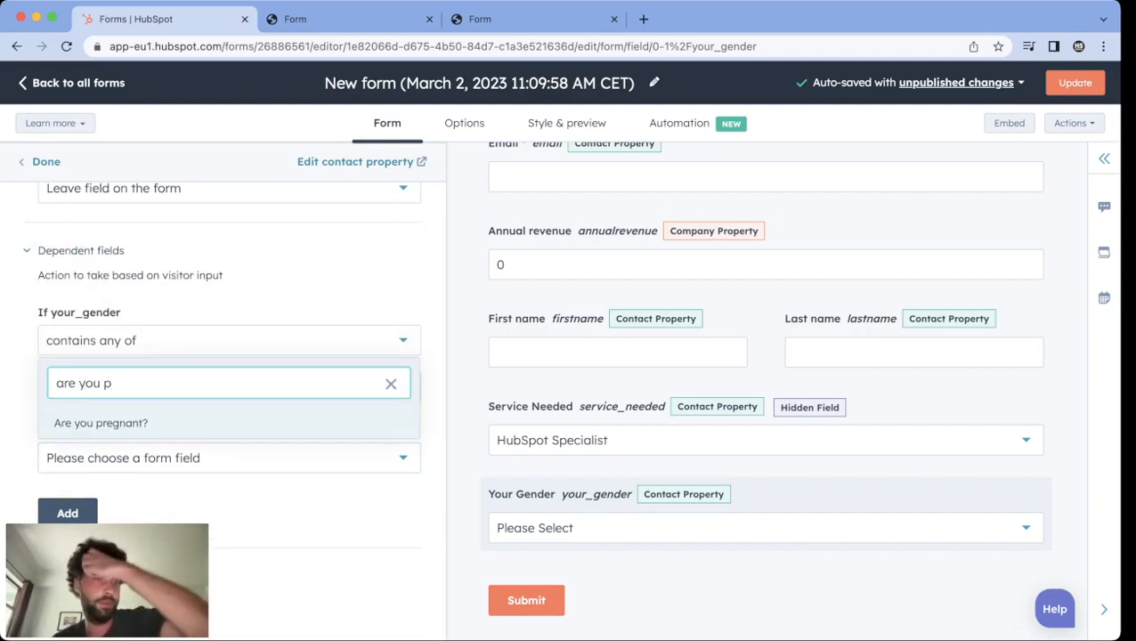
pyautogui.press('Return')
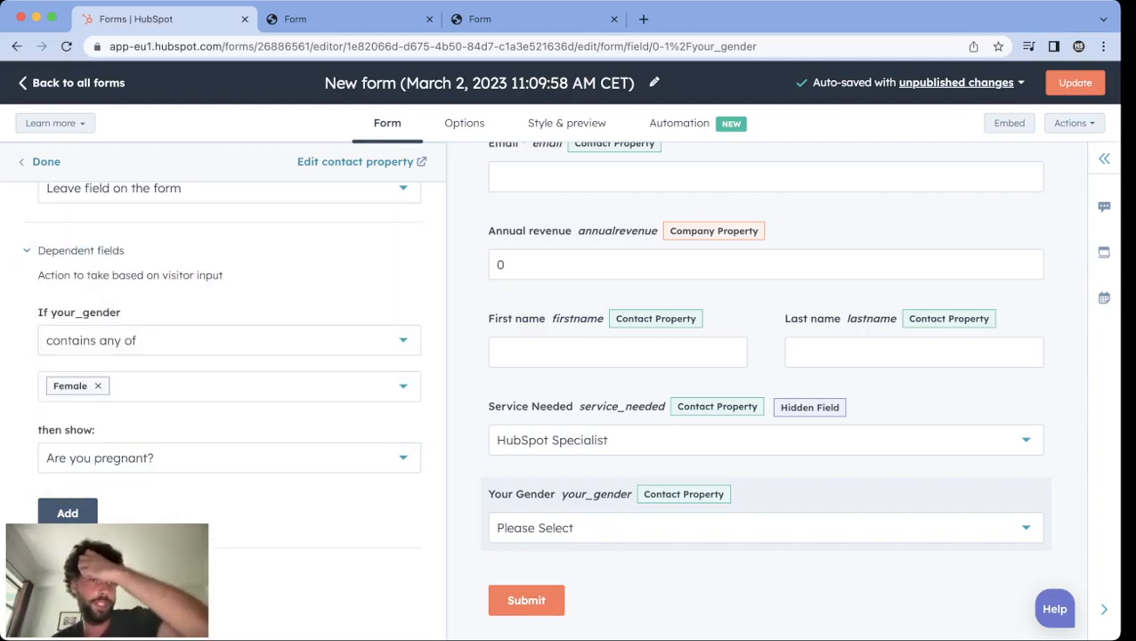
pyautogui.click(68, 513)
pyautogui.scroll(-1, 756, 531)
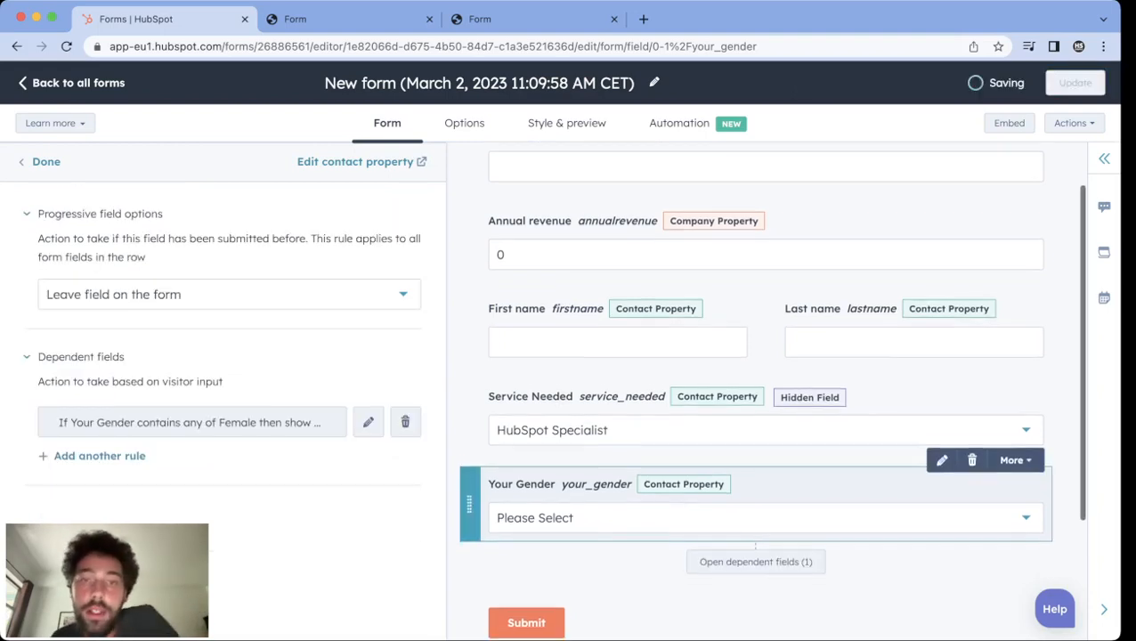
pyautogui.scroll(1, 755, 531)
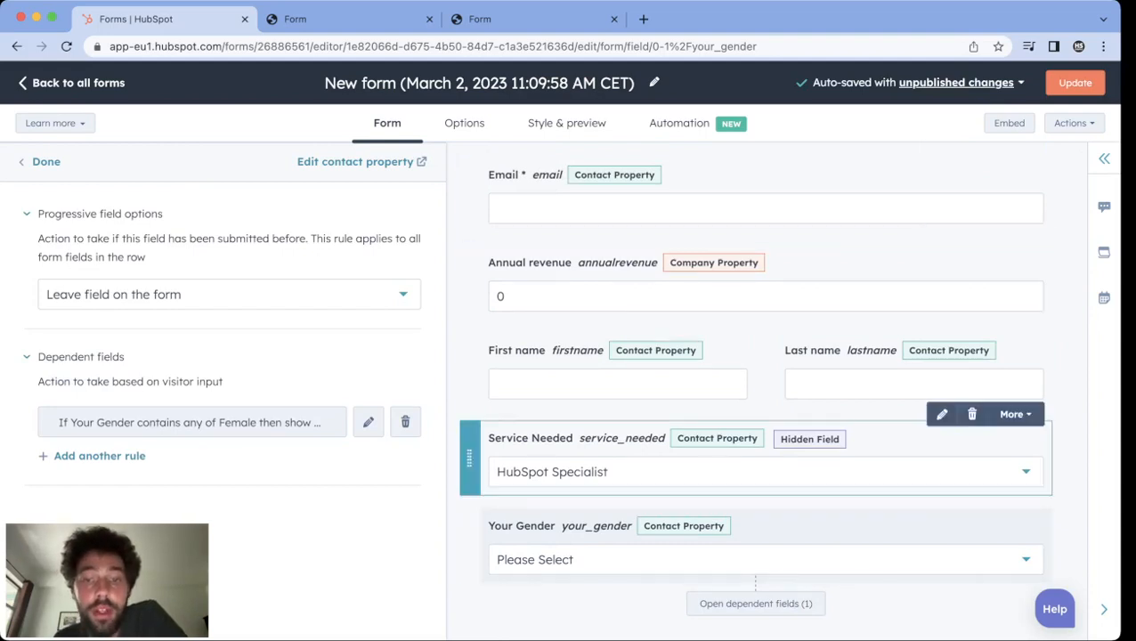
pyautogui.scroll(-3, 769, 385)
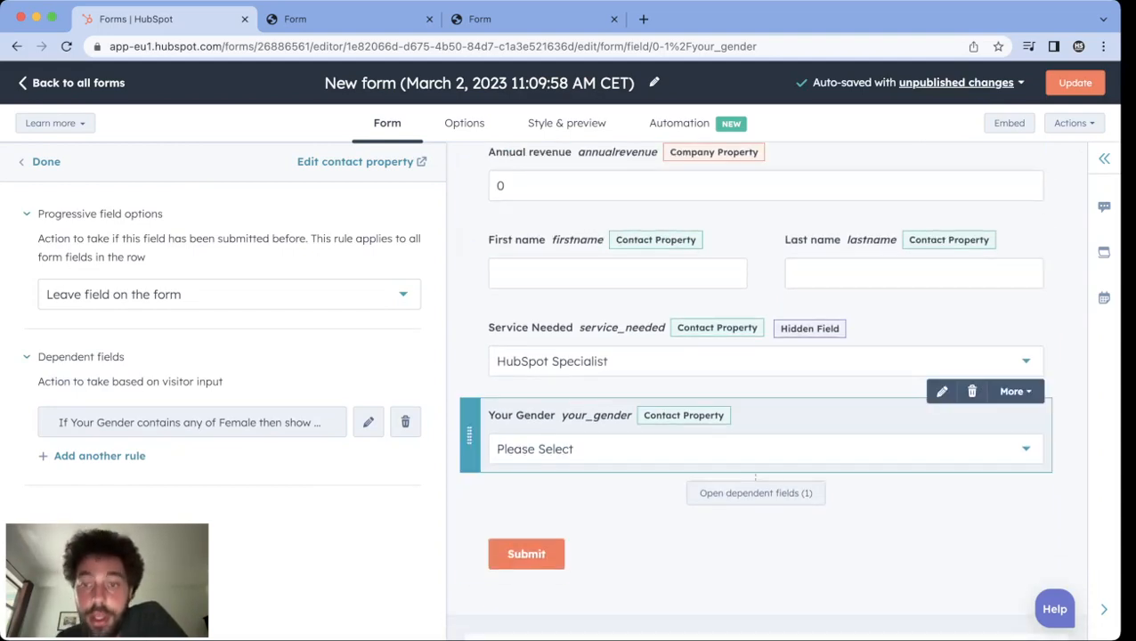
pyautogui.click(765, 437)
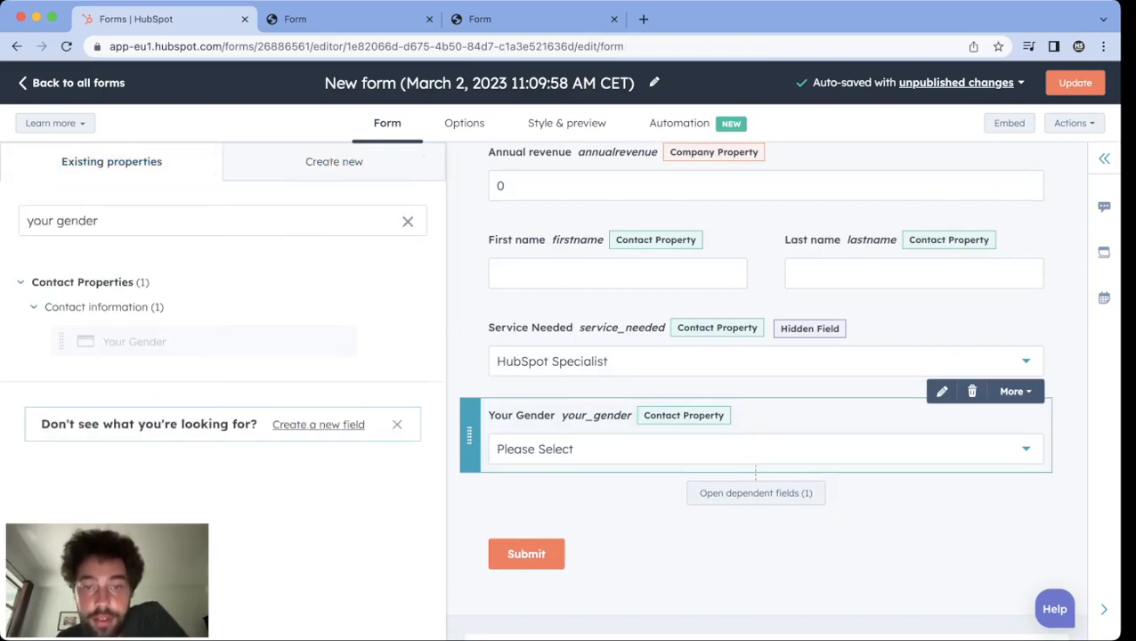
# - Publish the form with its dependent field rule and dismiss the embed code dialog
pyautogui.click(1075, 82)
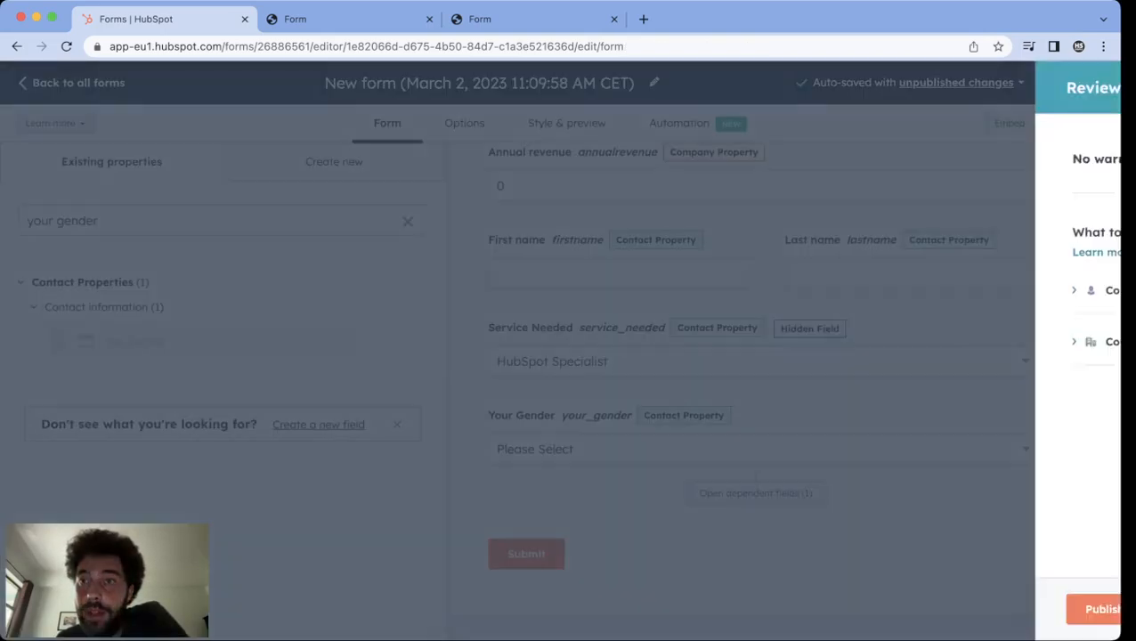
pyautogui.click(803, 609)
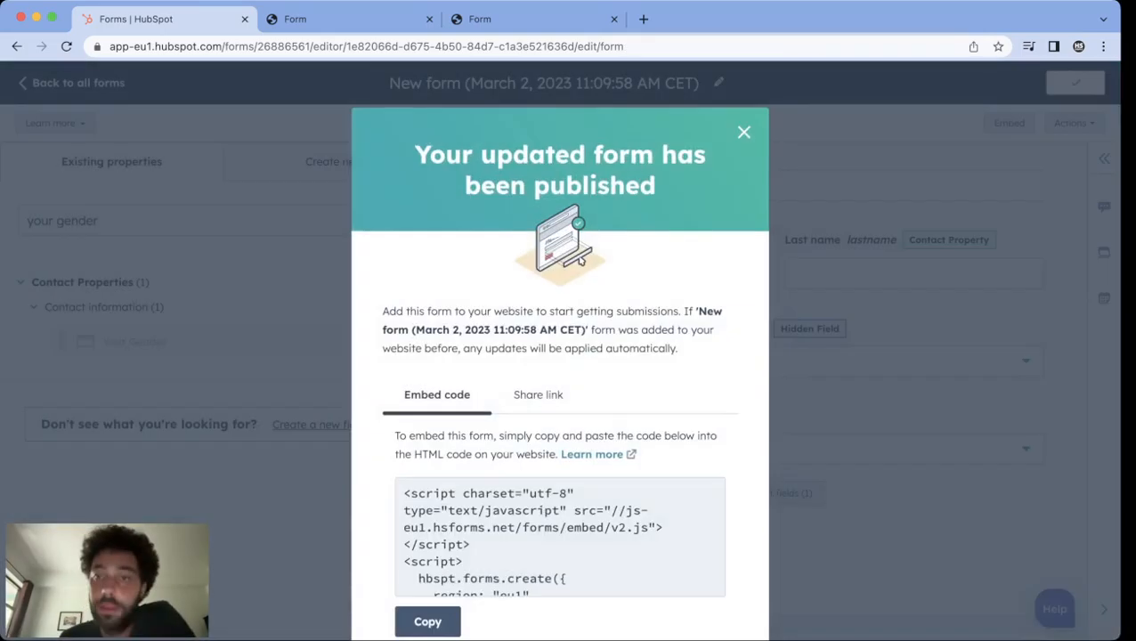
pyautogui.click(744, 133)
# - Test the published form as a visitor with Your Gender as Female and "Are you pregnant?" as Yes, and return to the form editor
pyautogui.click(1075, 123)
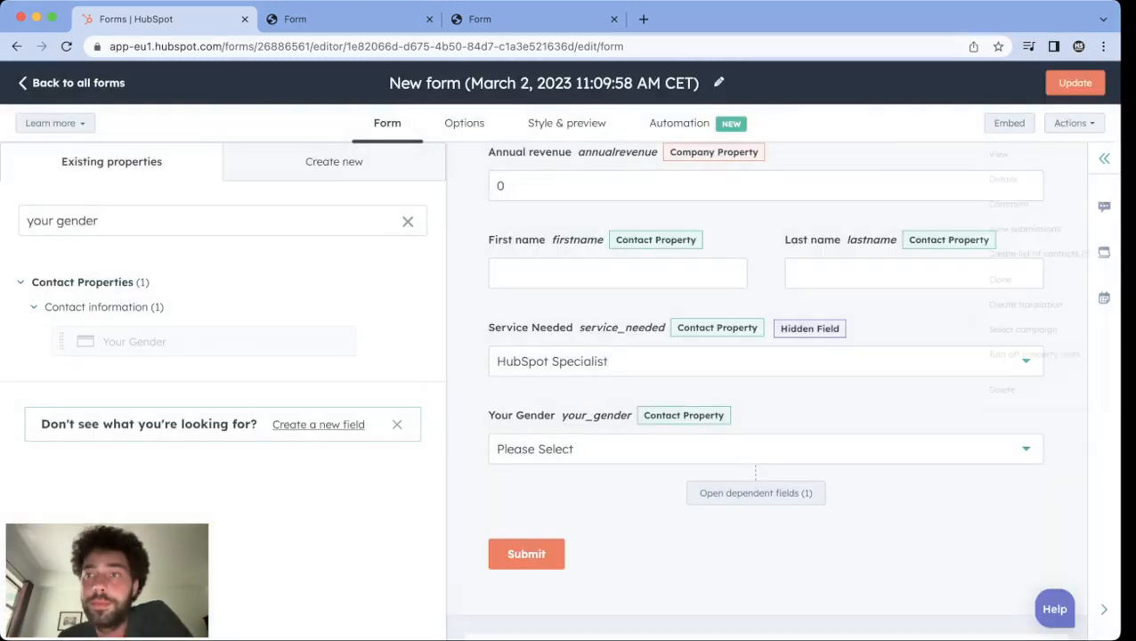
pyautogui.click(973, 158)
pyautogui.click(452, 301)
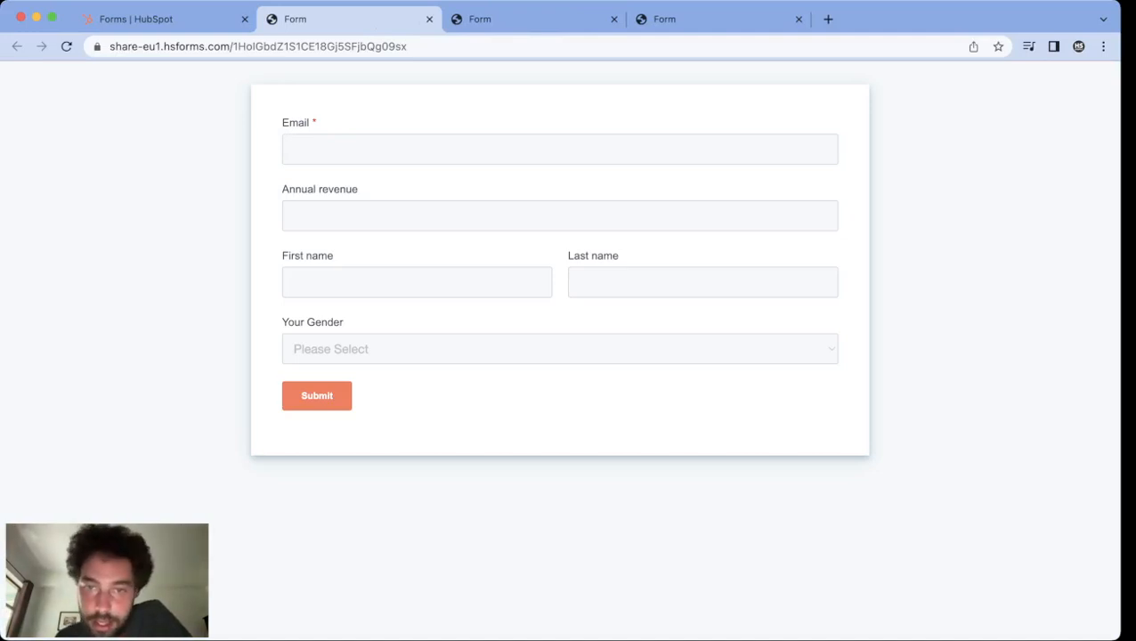
pyautogui.click(560, 349)
pyautogui.click(315, 369)
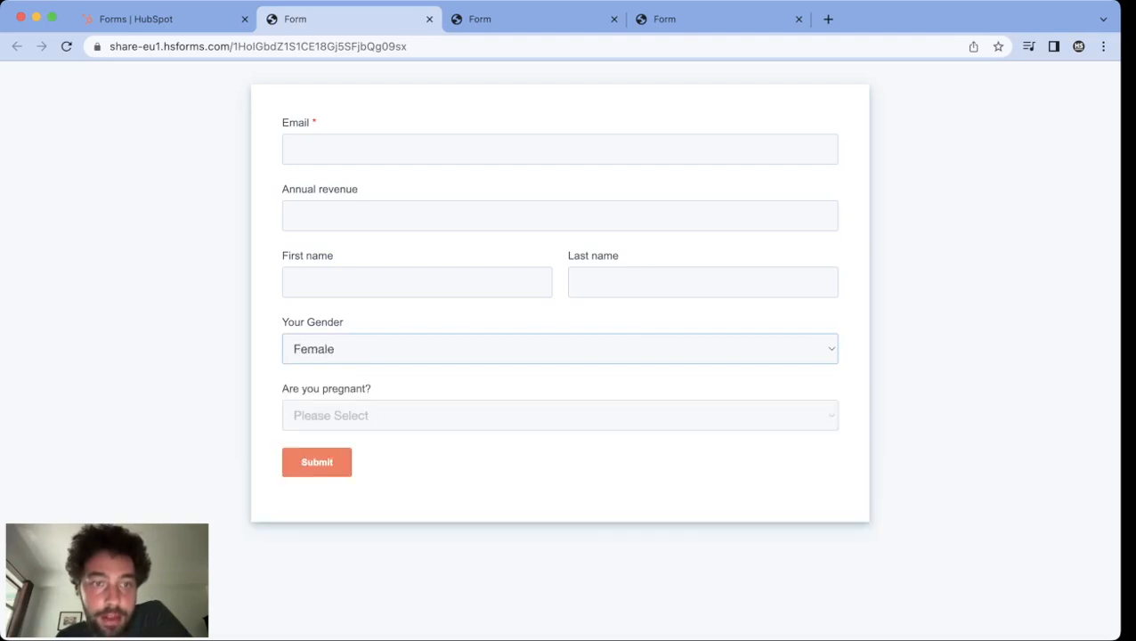
pyautogui.click(559, 416)
pyautogui.click(307, 436)
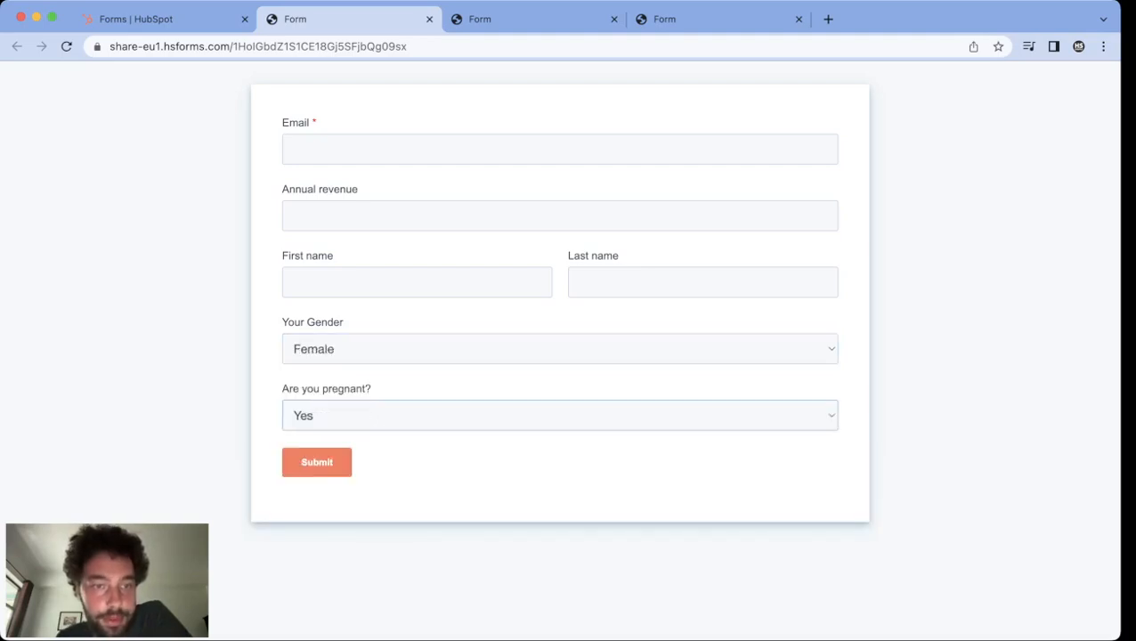
pyautogui.click(165, 19)
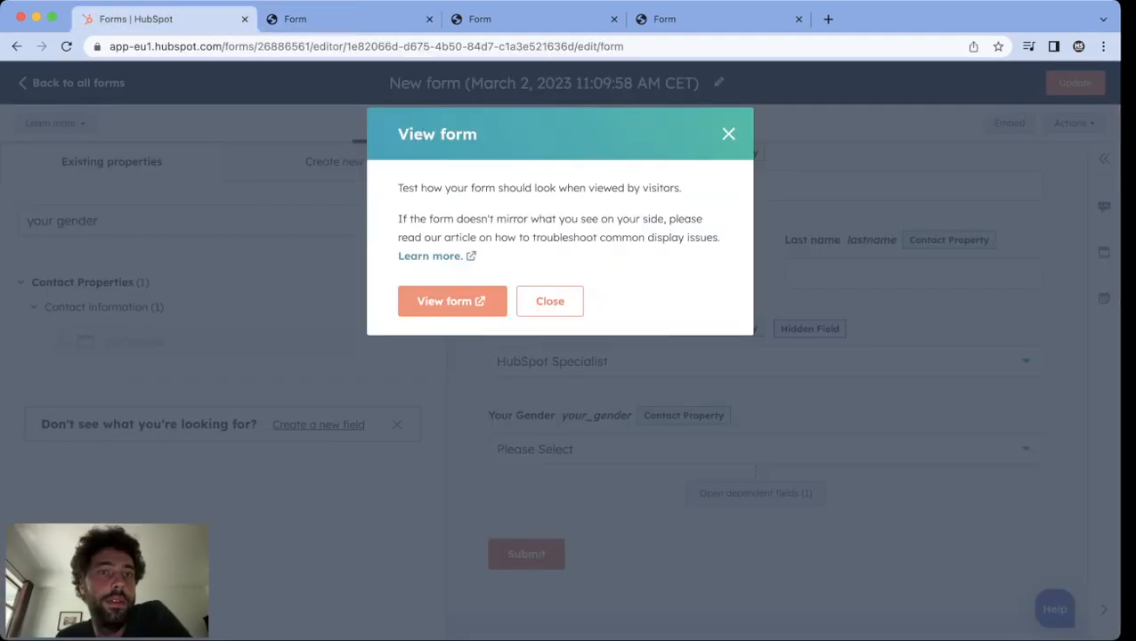
pyautogui.click(728, 134)
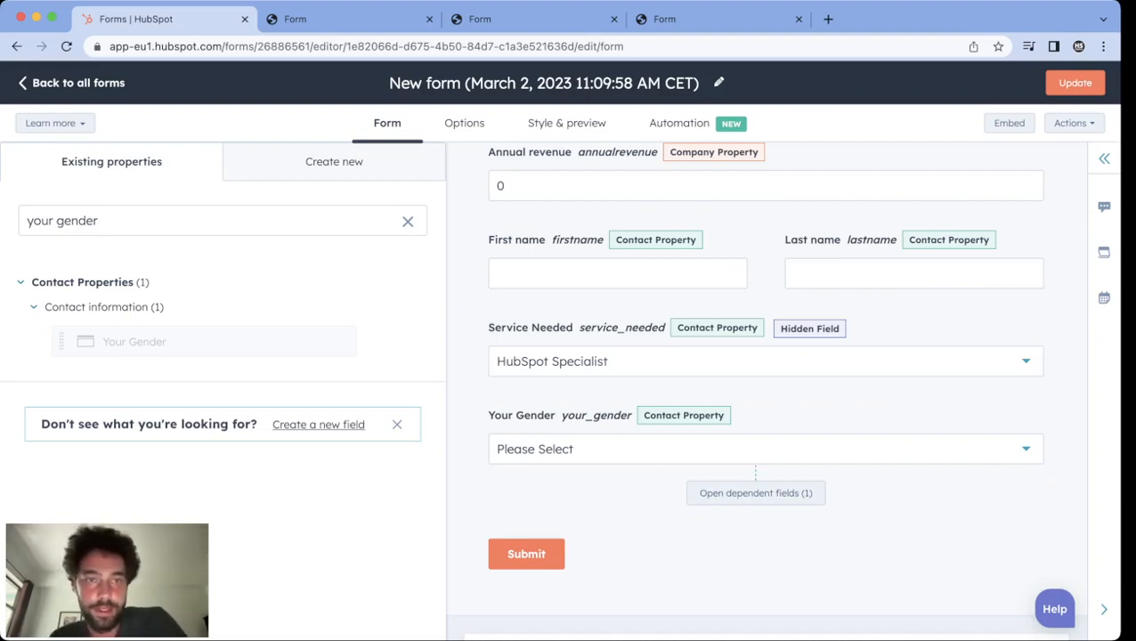
pyautogui.scroll(3, 757, 374)
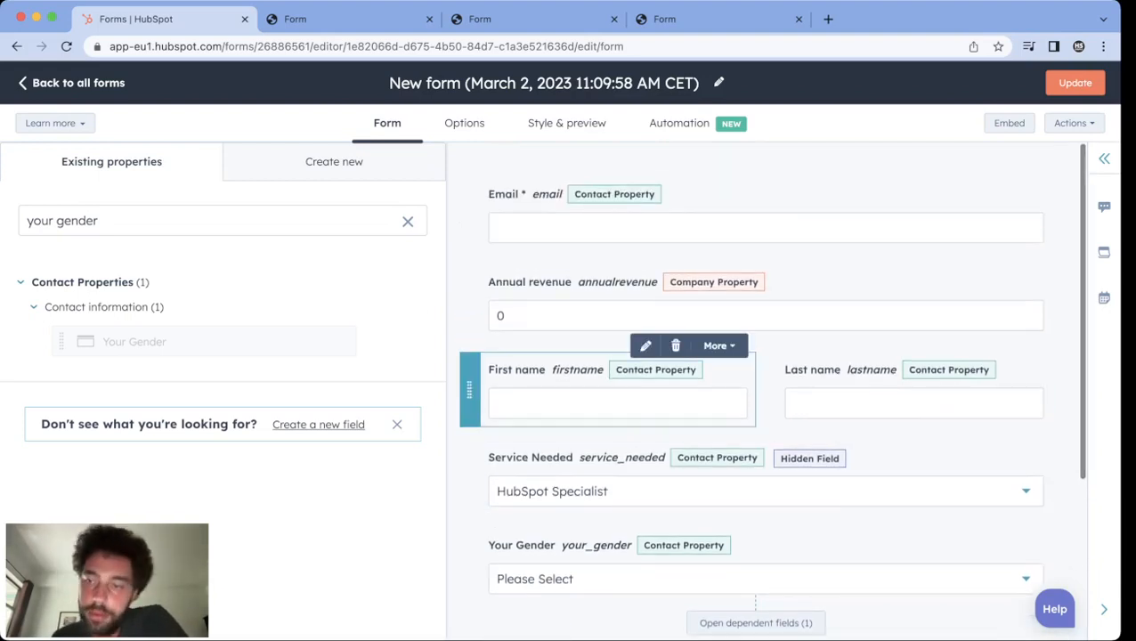
pyautogui.scroll(-5, 615, 391)
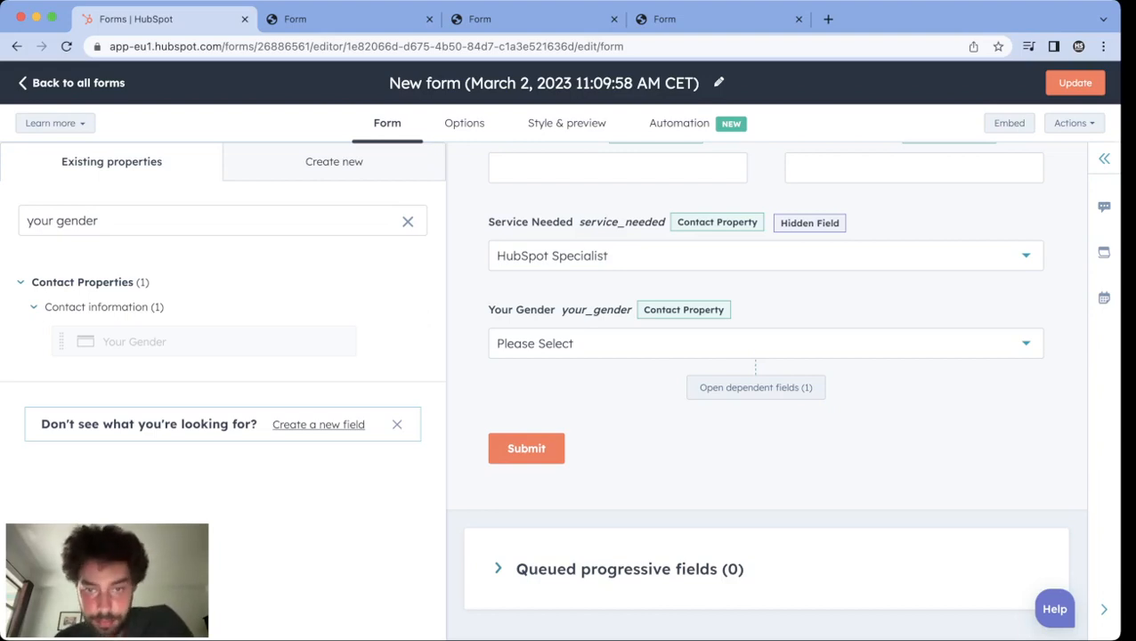
pyautogui.scroll(5, 623, 391)
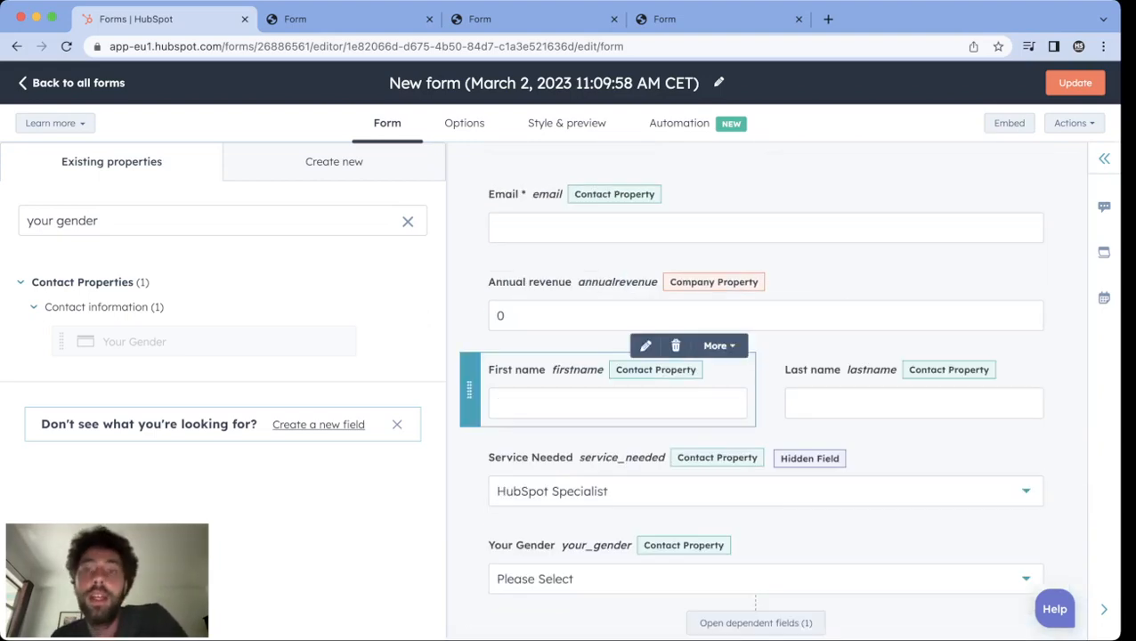
pyautogui.scroll(-3, 614, 410)
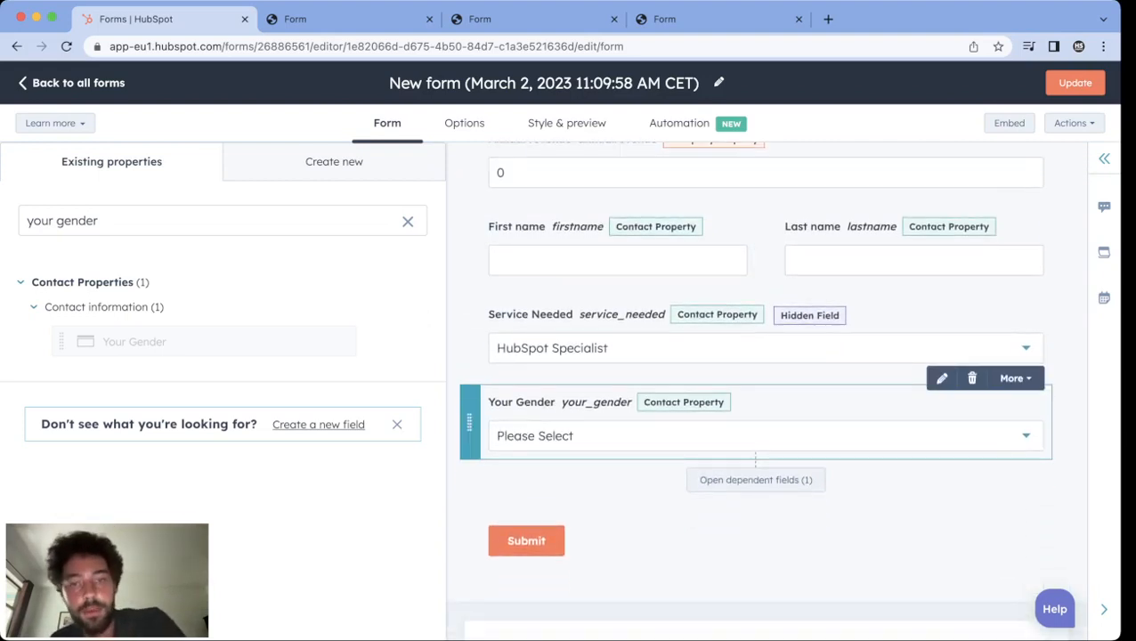
pyautogui.scroll(-2, 526, 463)
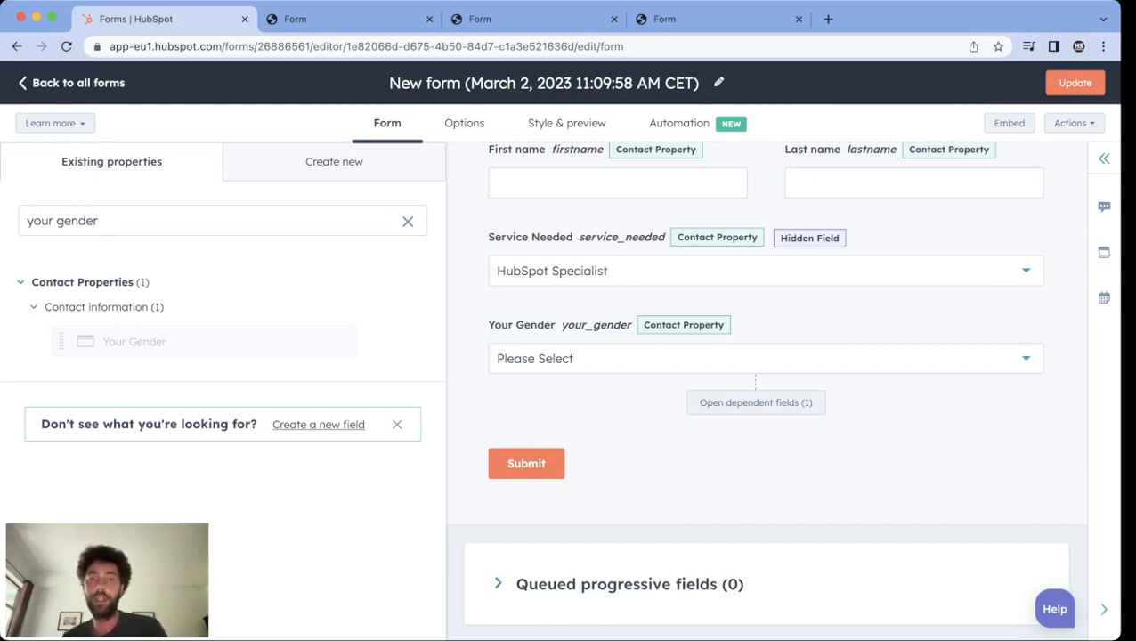
# - Clear the property search and add the Country/Region, City and Street address contact properties below Your Gender
pyautogui.click(407, 220)
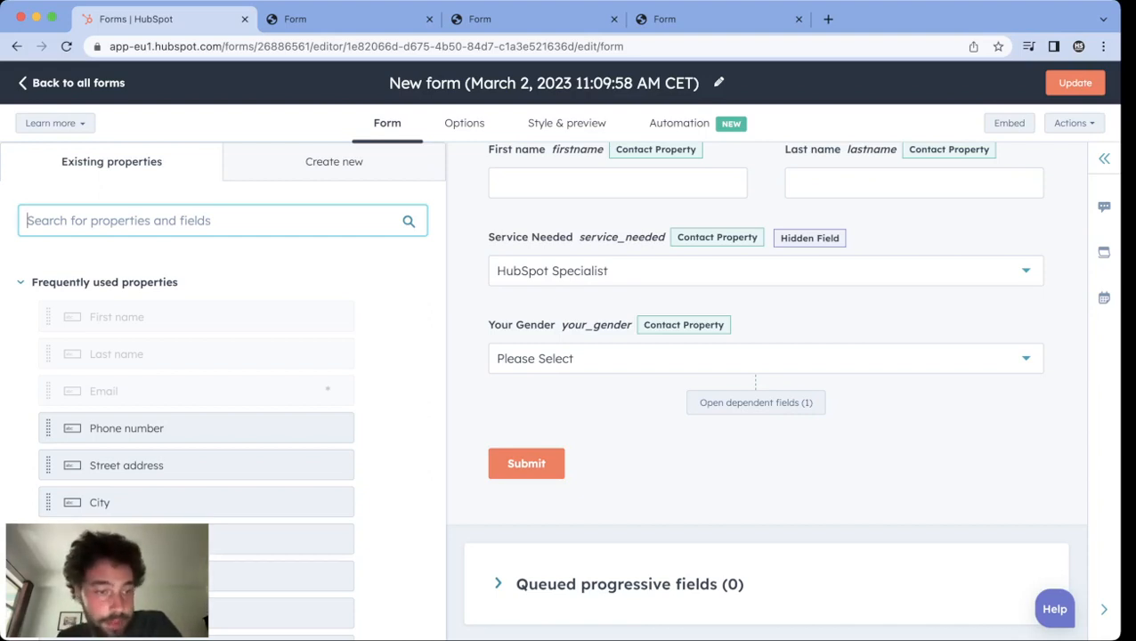
pyautogui.moveTo(267, 577); pyautogui.dragTo(556, 428)
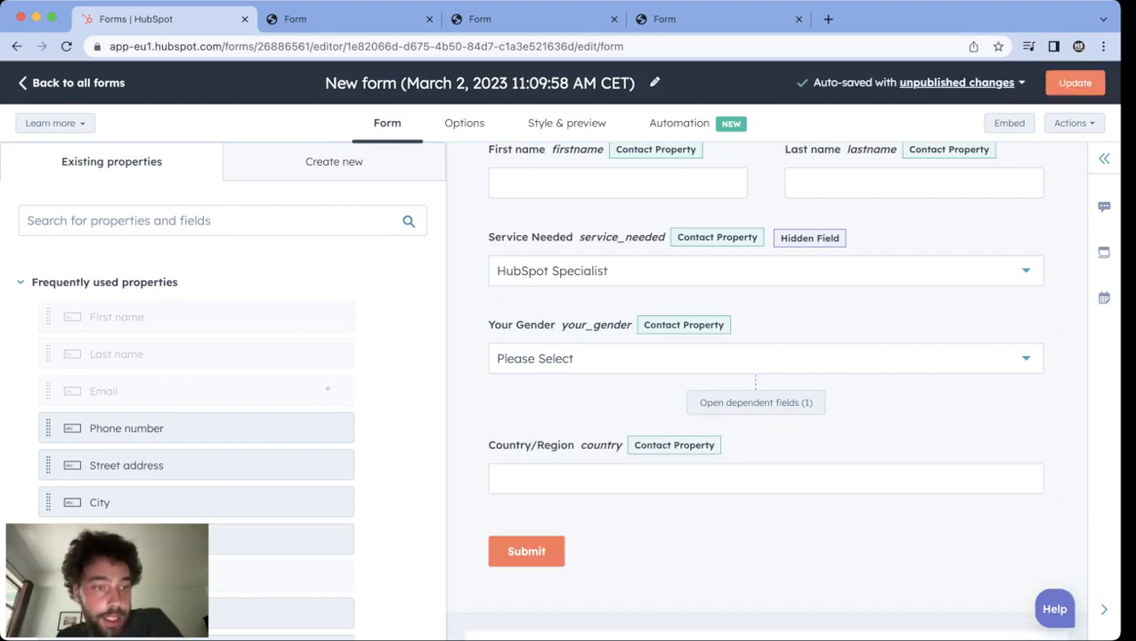
pyautogui.moveTo(133, 502); pyautogui.dragTo(521, 525)
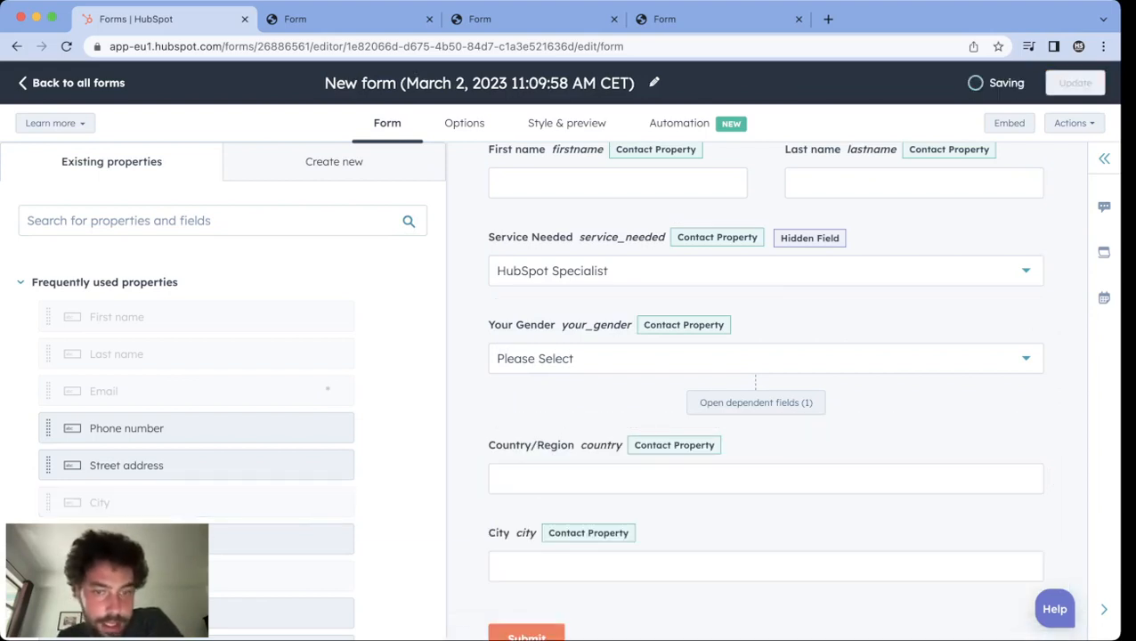
pyautogui.scroll(-2, 757, 454)
pyautogui.moveTo(126, 464); pyautogui.dragTo(628, 516)
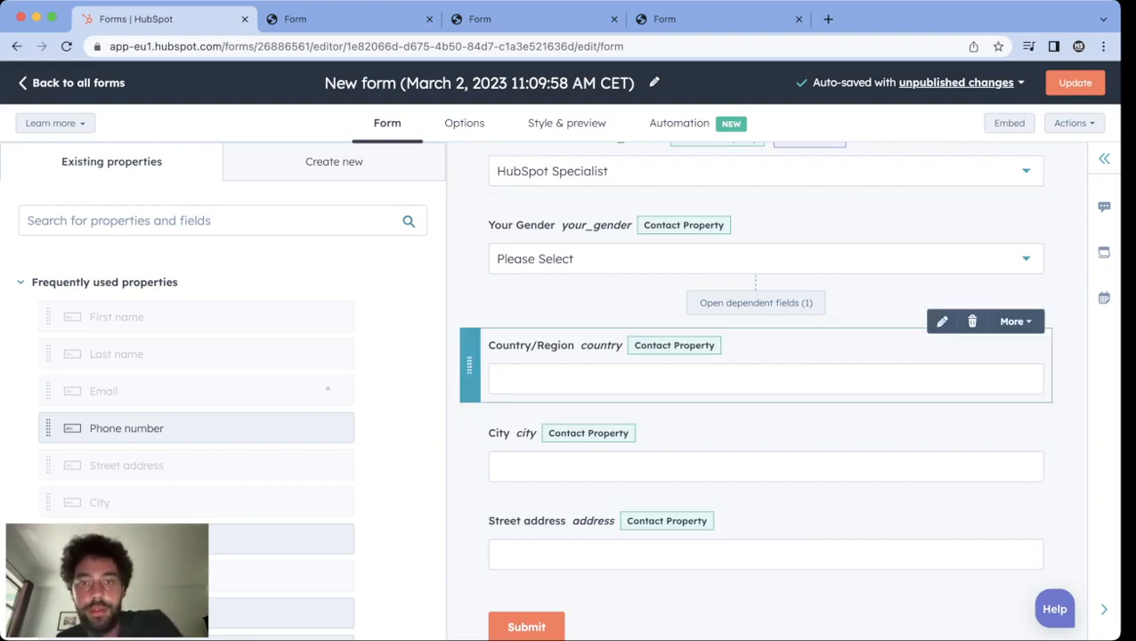
# - Set the Country/Region field's progressive field option to Replace with queued progressive field
pyautogui.scroll(-1, 765, 534)
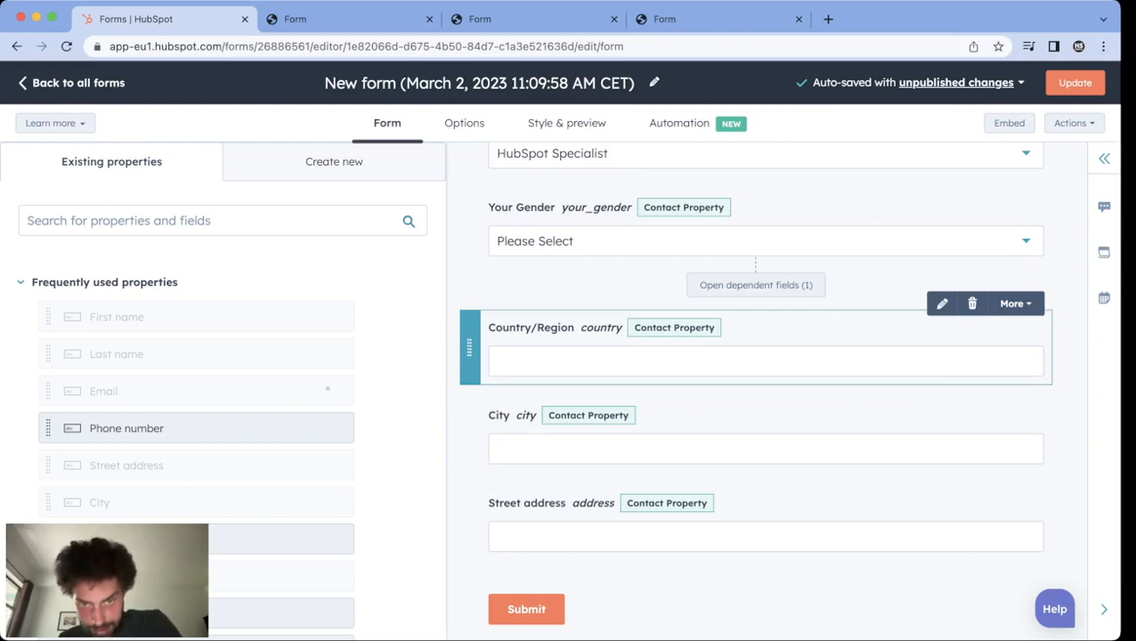
pyautogui.click(756, 349)
pyautogui.click(127, 369)
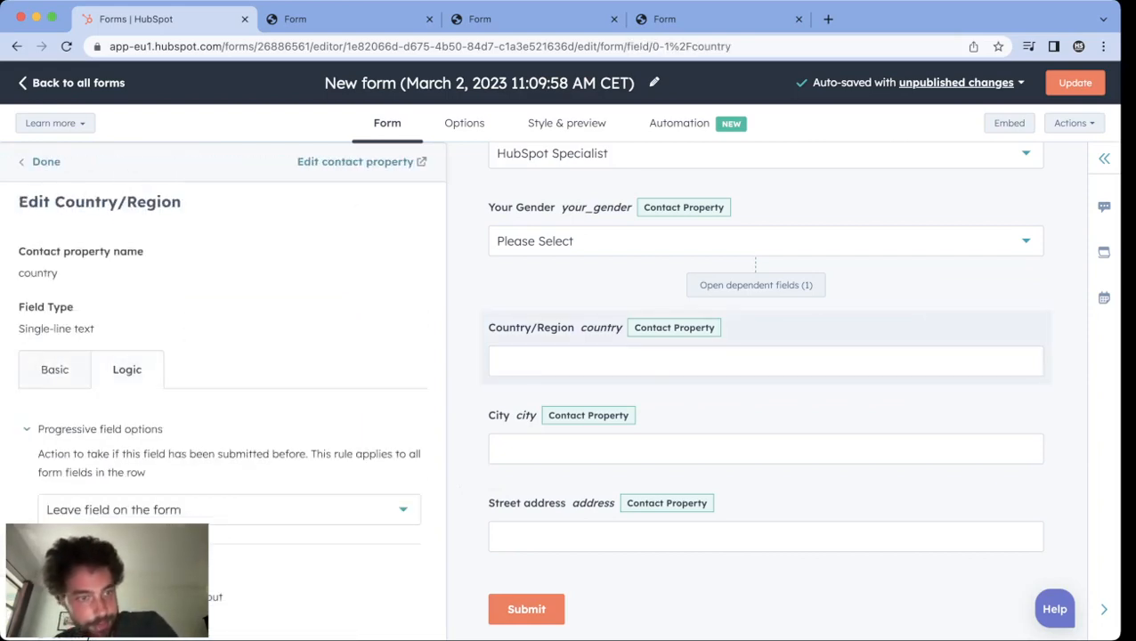
pyautogui.click(229, 510)
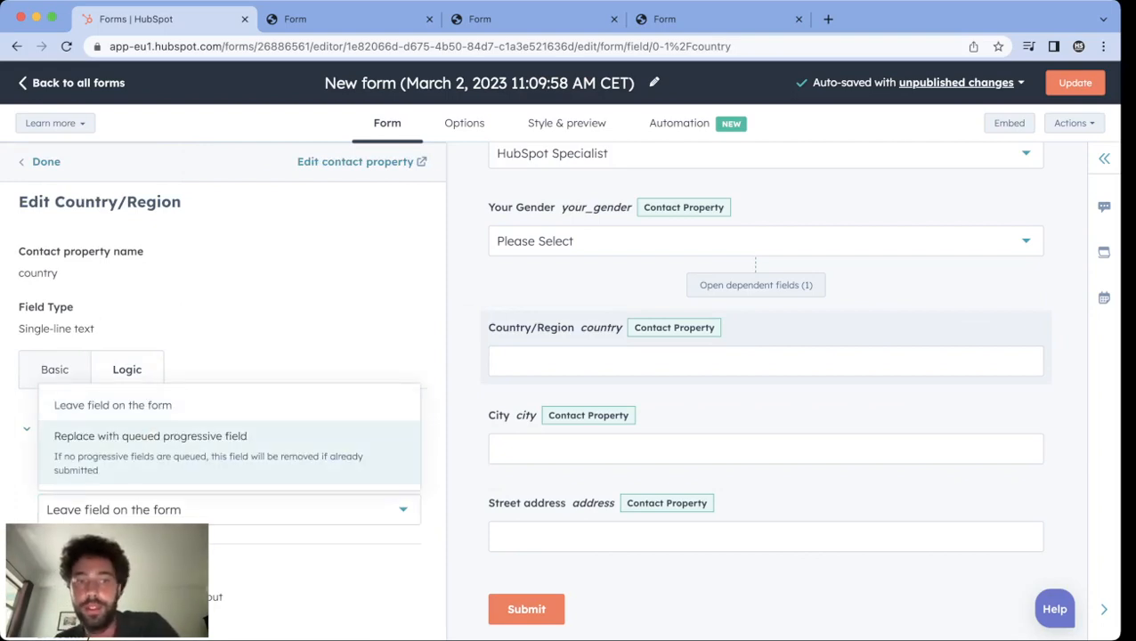
pyautogui.click(150, 440)
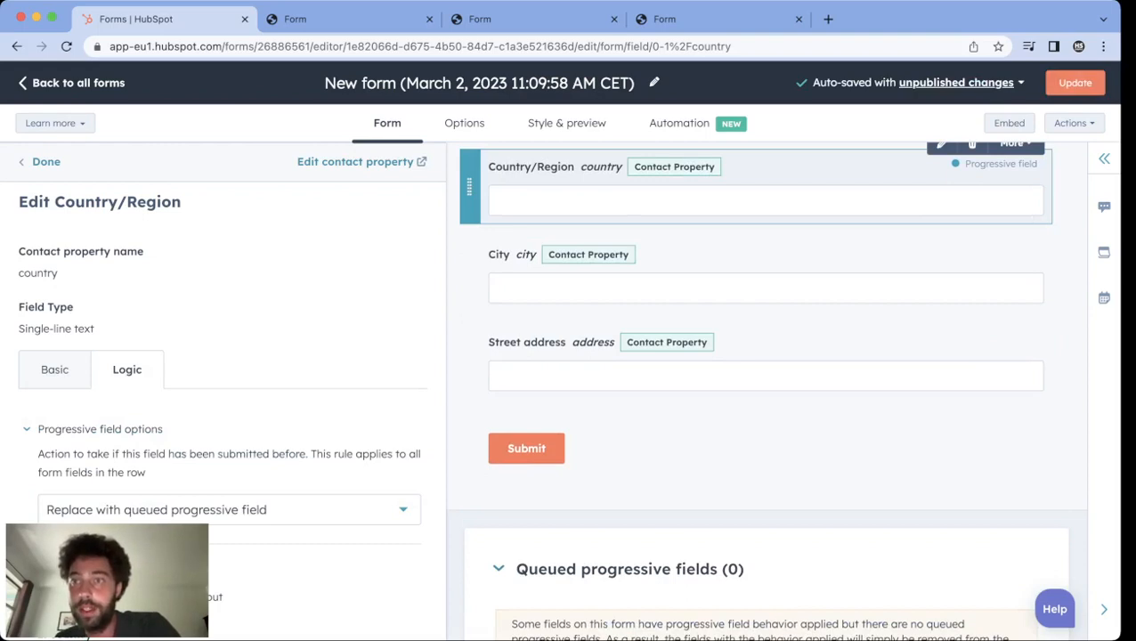
pyautogui.scroll(-3, 765, 356)
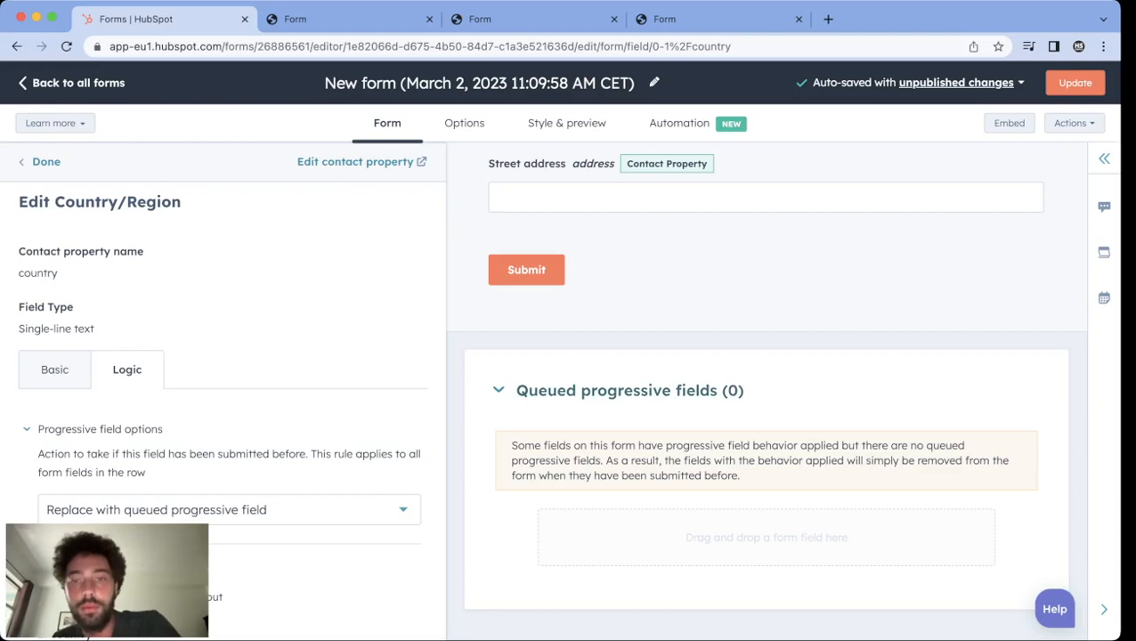
pyautogui.scroll(5, 766, 387)
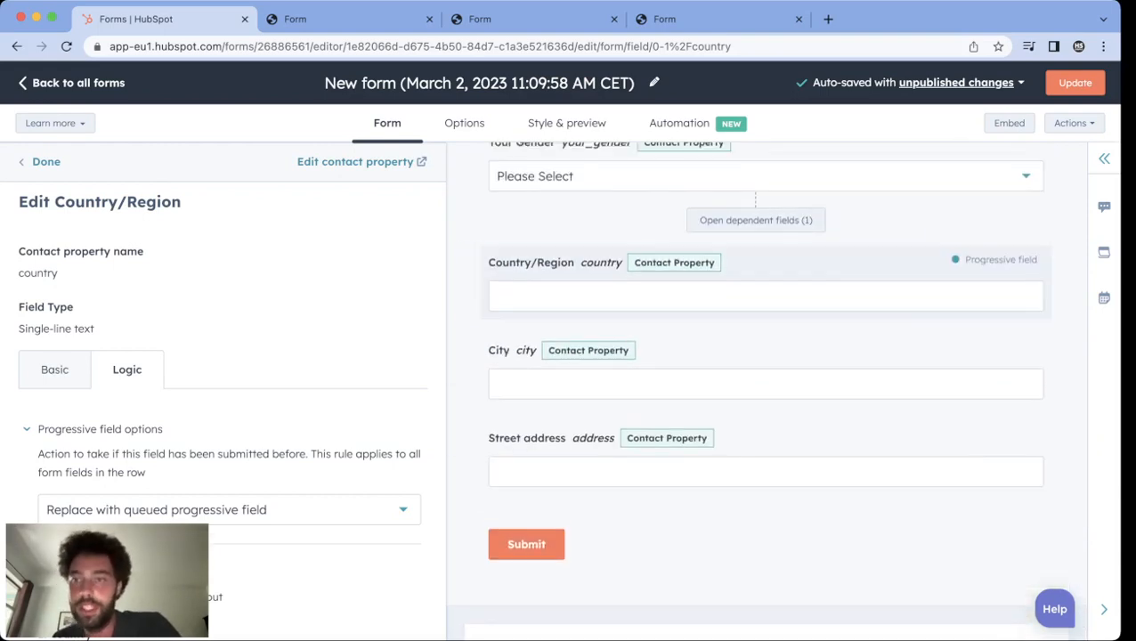
pyautogui.scroll(-5, 765, 387)
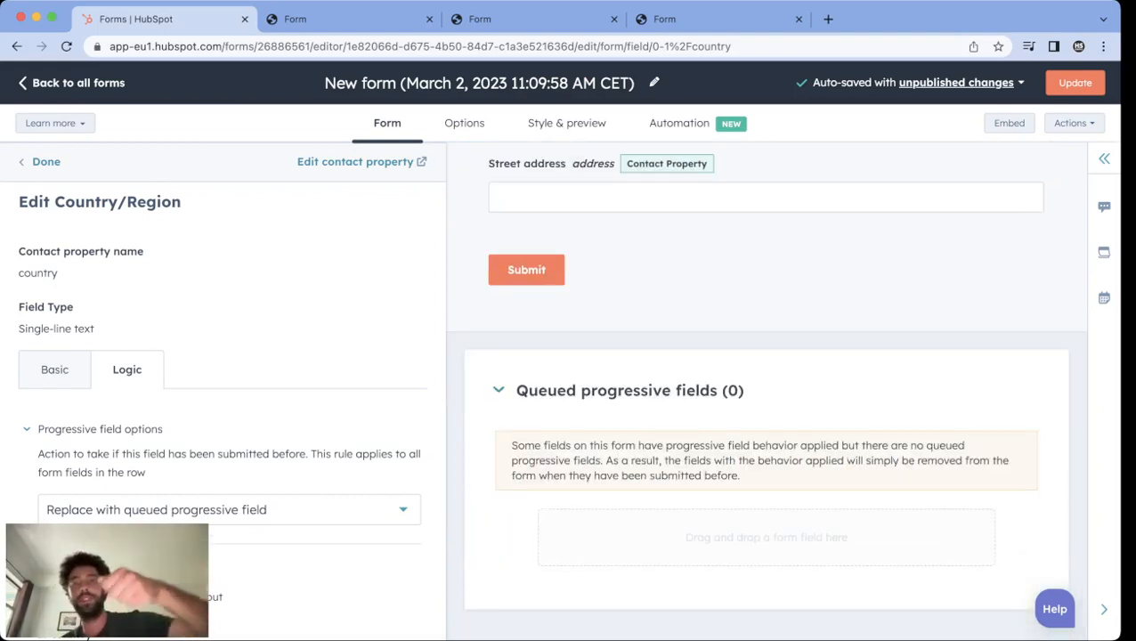
# - Move the City and Street address fields from the form into the queued progressive fields area, City first
pyautogui.scroll(5, 766, 392)
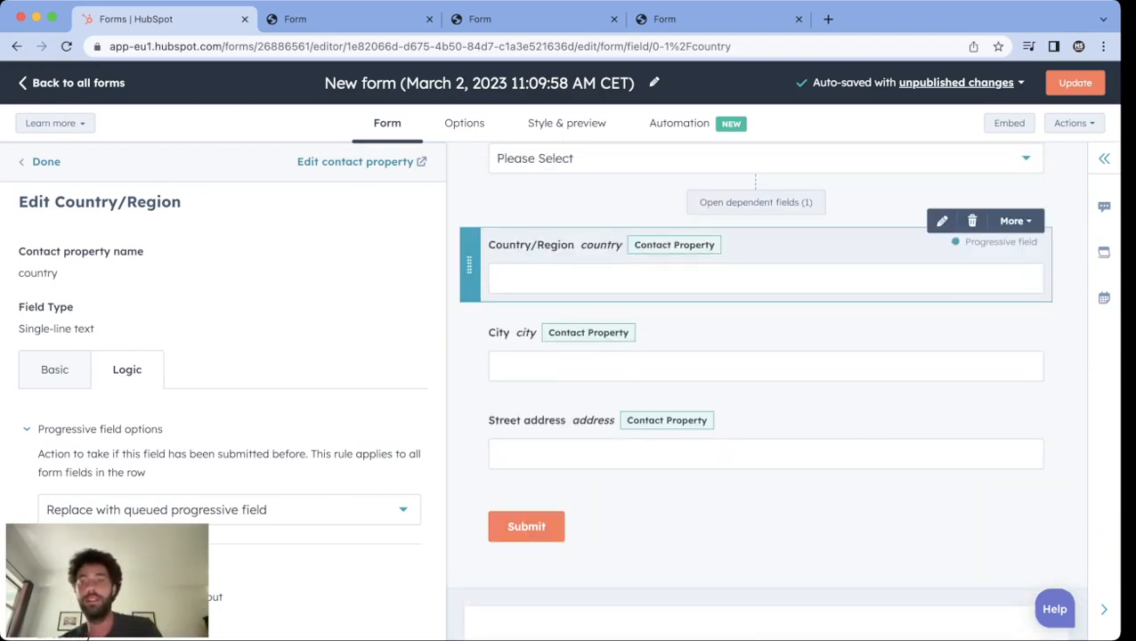
pyautogui.scroll(-3, 765, 356)
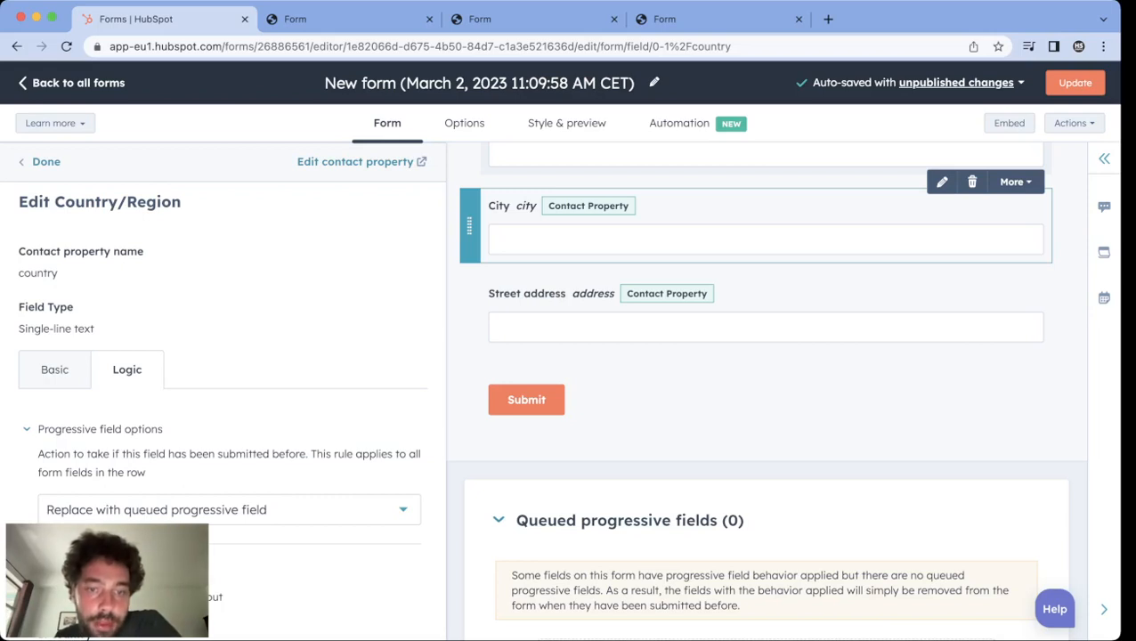
pyautogui.moveTo(469, 226); pyautogui.dragTo(545, 637)
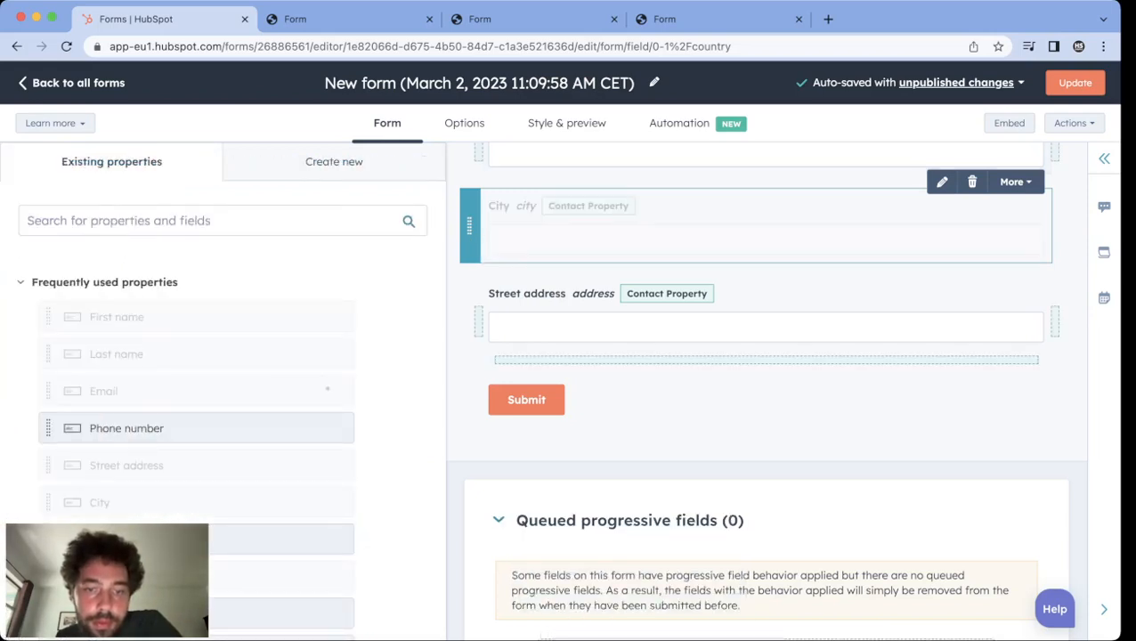
pyautogui.scroll(-2, 765, 392)
pyautogui.scroll(1, 765, 391)
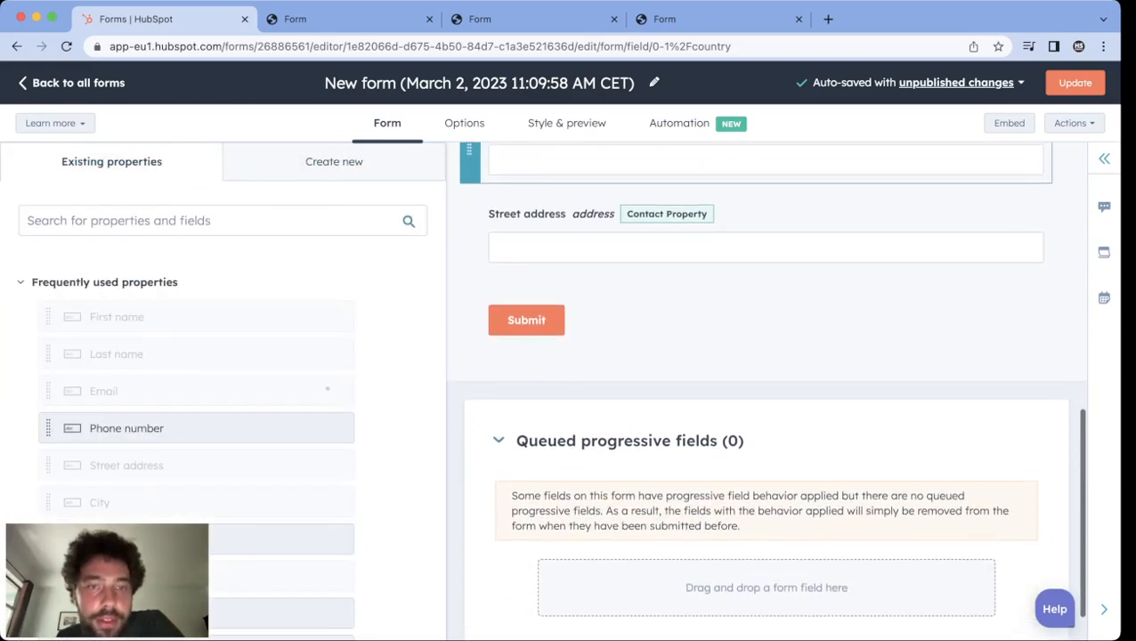
pyautogui.moveTo(469, 156); pyautogui.dragTo(654, 594)
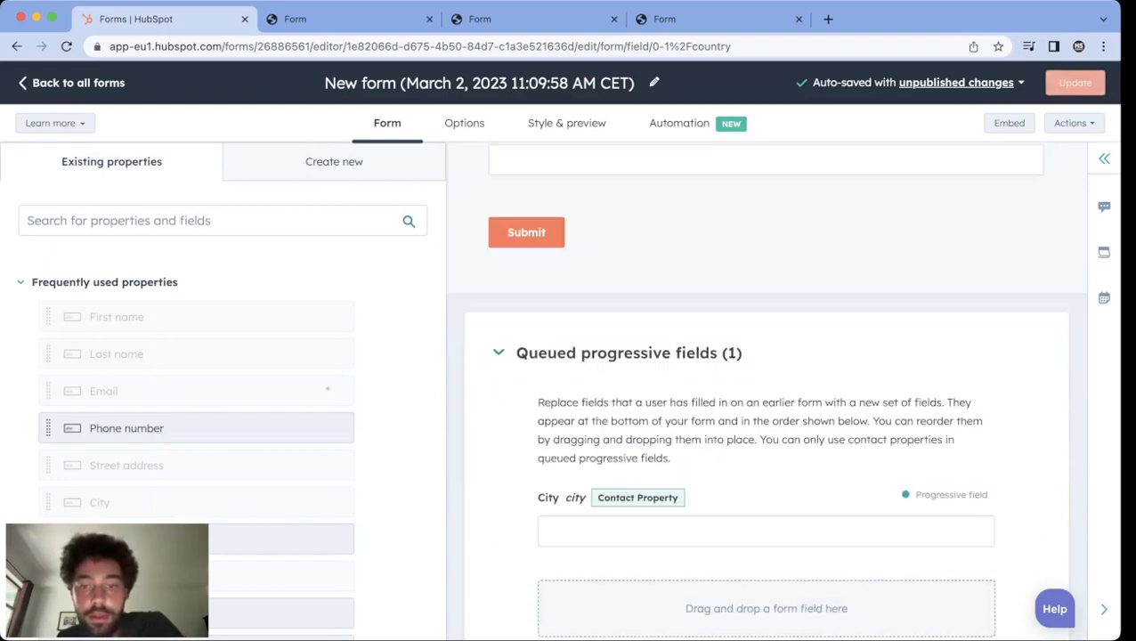
pyautogui.moveTo(469, 156); pyautogui.dragTo(592, 574)
# - Review the form layout, comparing the Country/Region progressive field with the queued City and Street address fields
pyautogui.scroll(4, 765, 432)
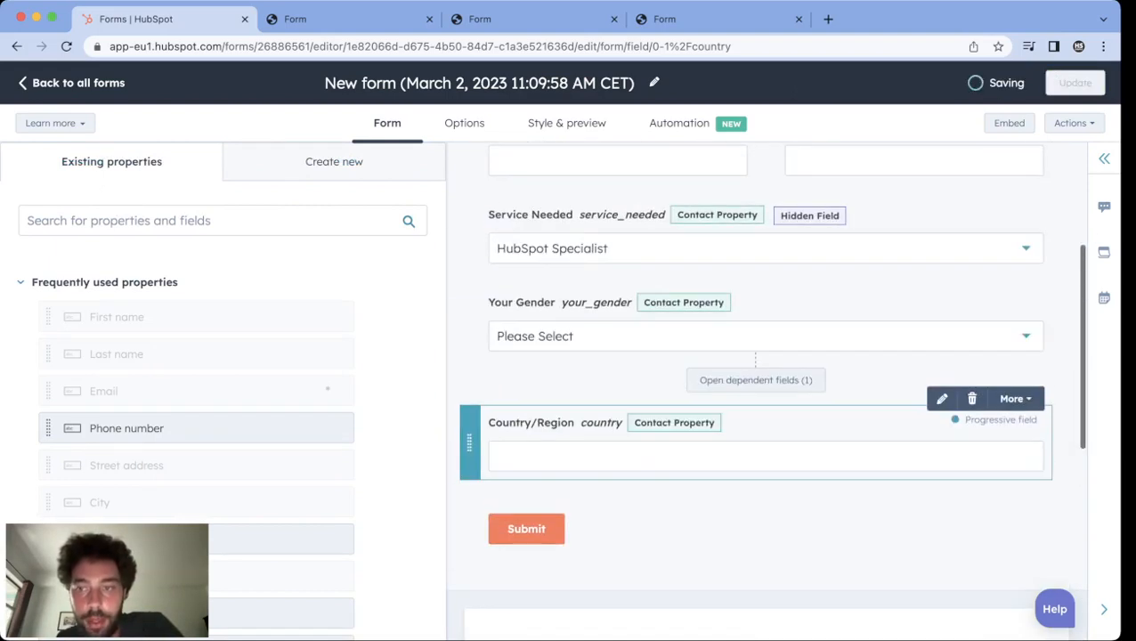
pyautogui.scroll(-4, 765, 432)
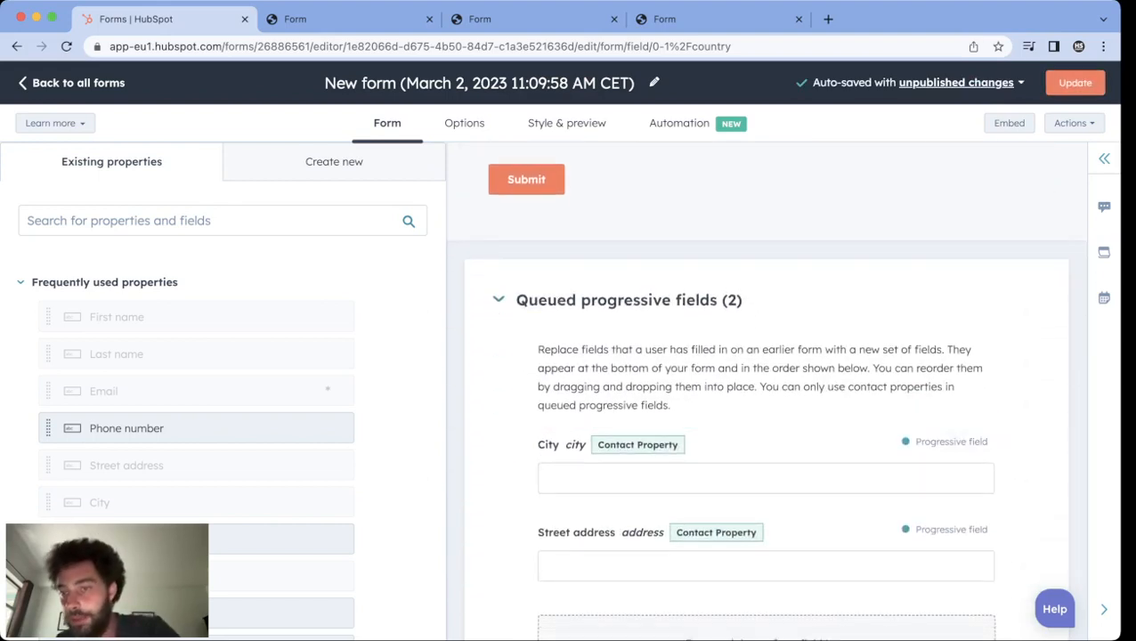
pyautogui.scroll(4, 765, 462)
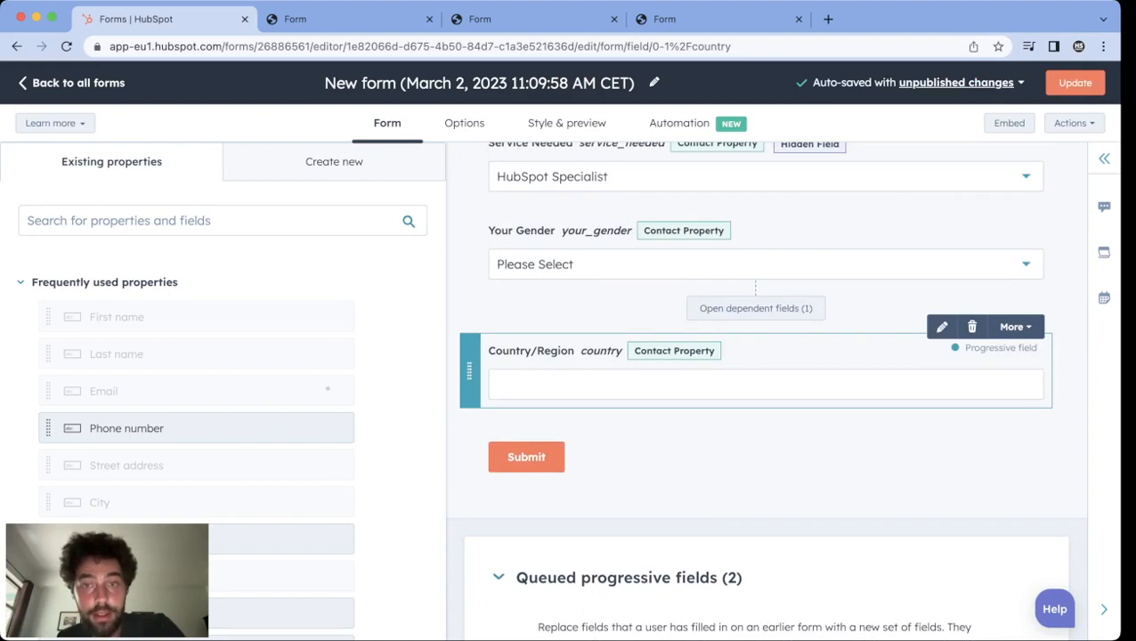
pyautogui.scroll(2, 766, 383)
pyautogui.scroll(-3, 766, 383)
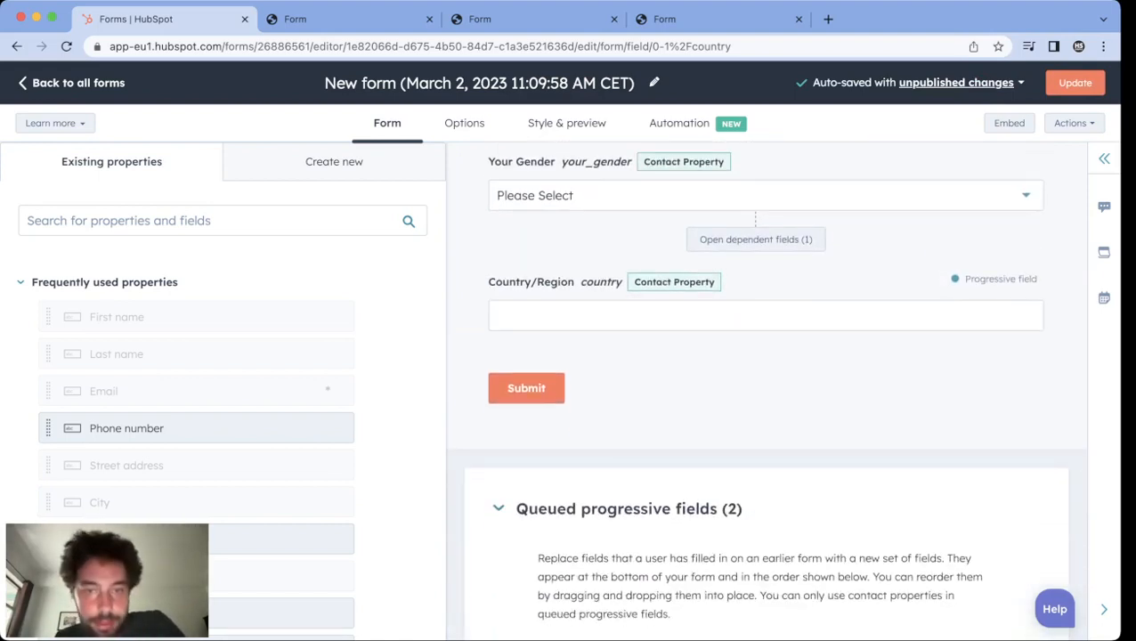
pyautogui.scroll(-4, 534, 409)
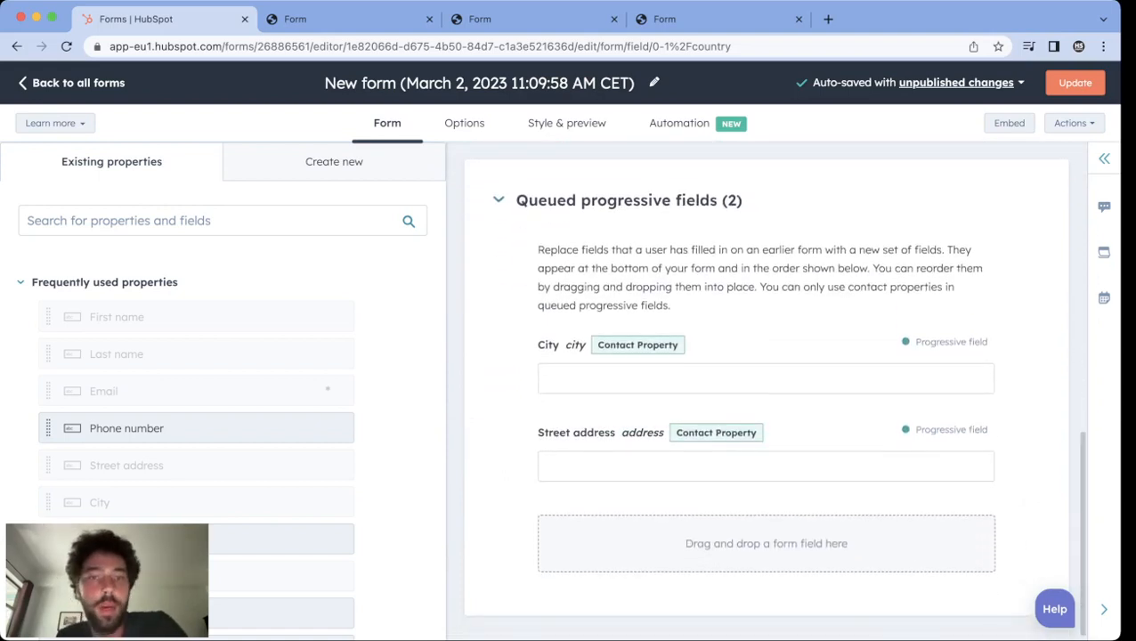
pyautogui.scroll(4, 535, 410)
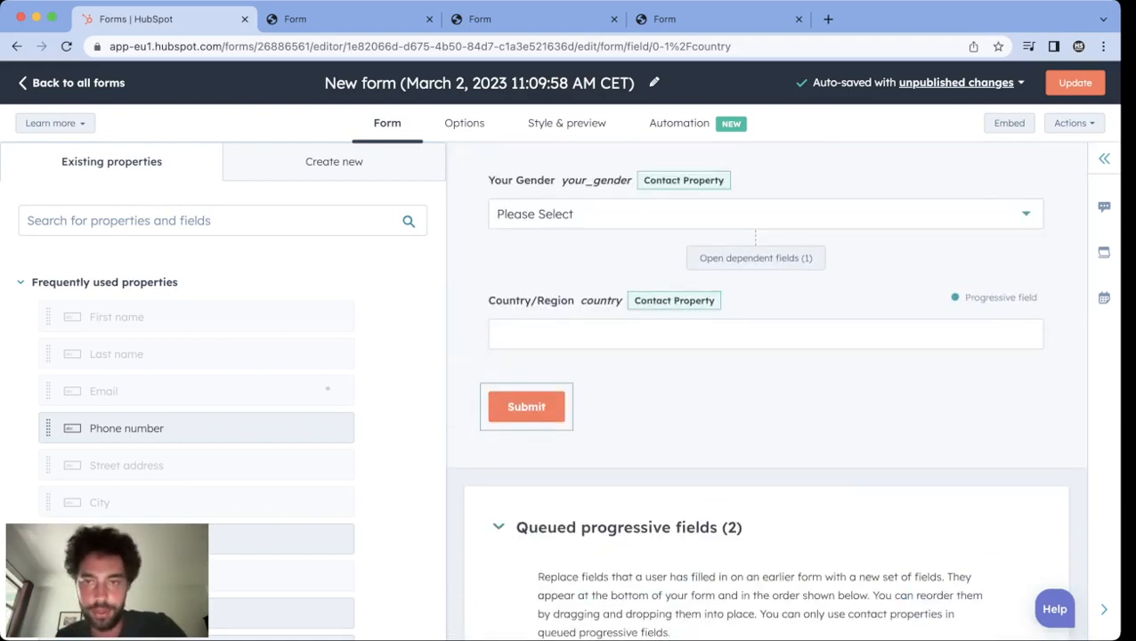
pyautogui.scroll(1, 534, 383)
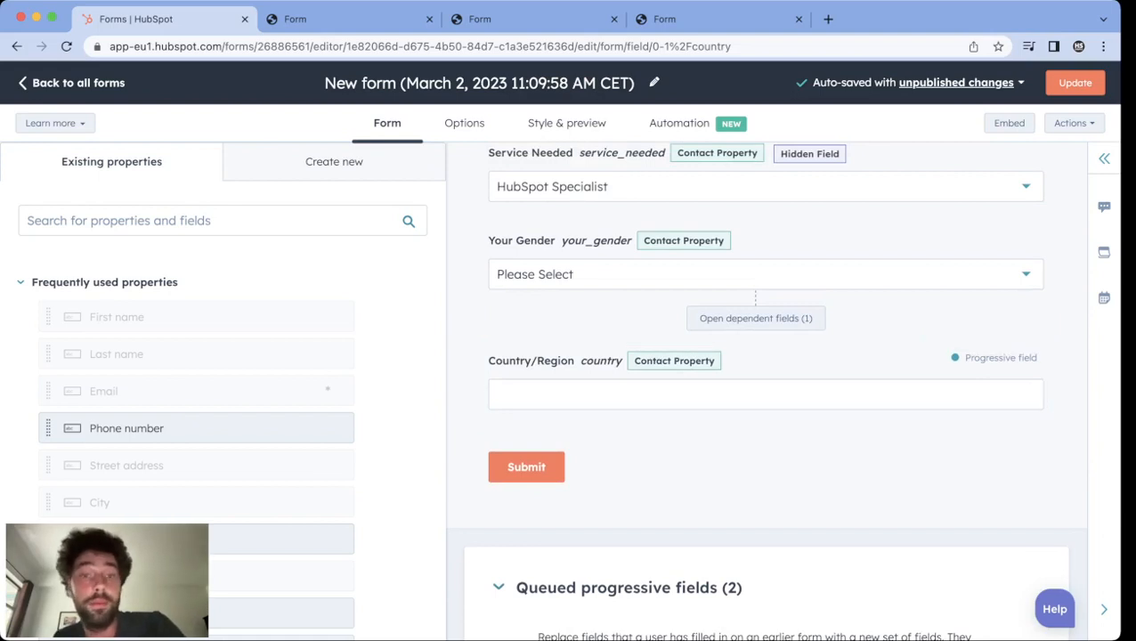
pyautogui.scroll(1, 756, 374)
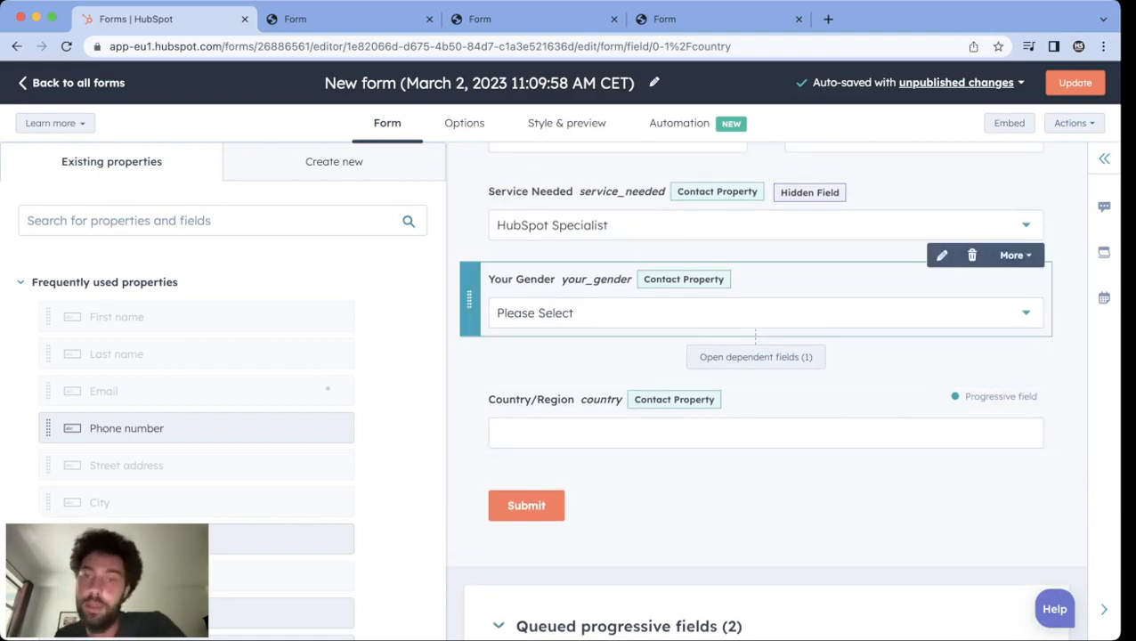
pyautogui.scroll(1, 756, 374)
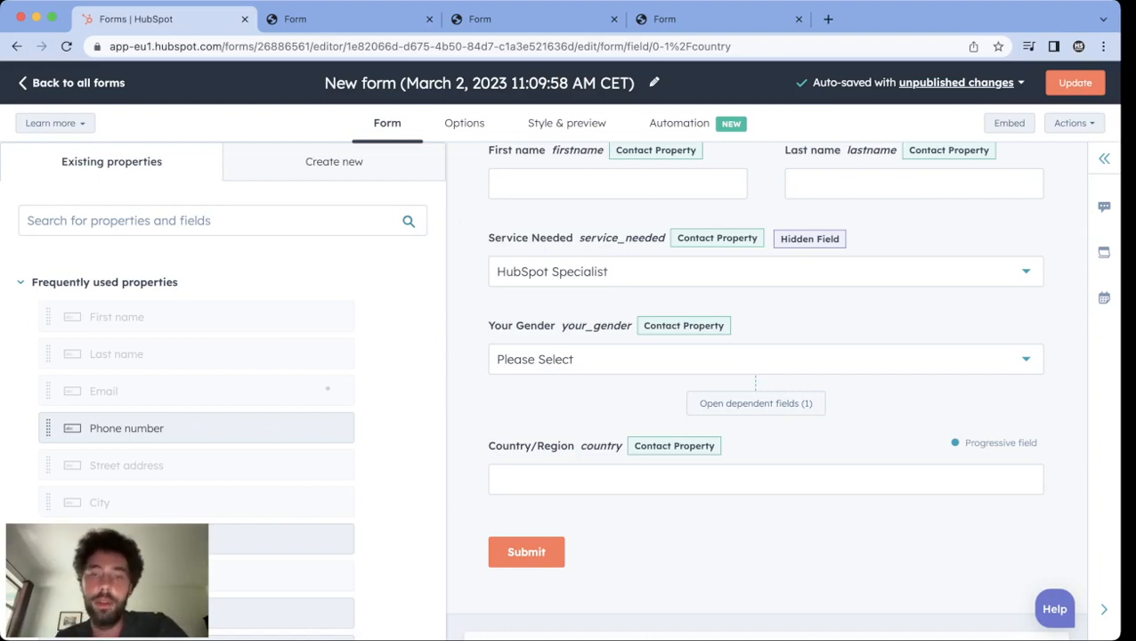
pyautogui.scroll(-5, 765, 400)
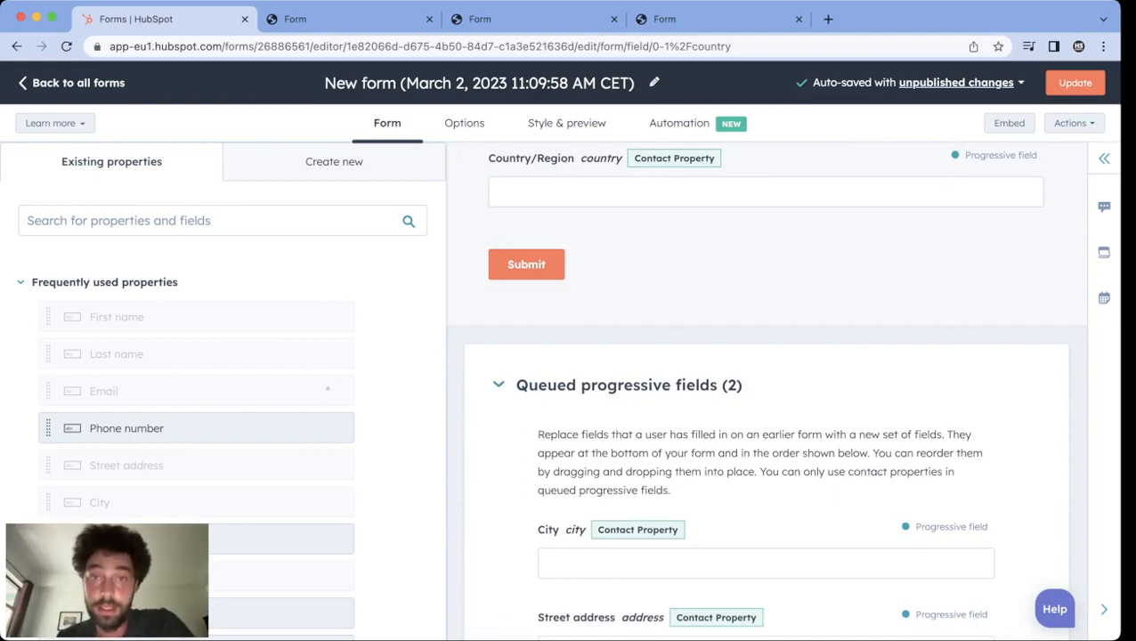
pyautogui.scroll(-1, 766, 578)
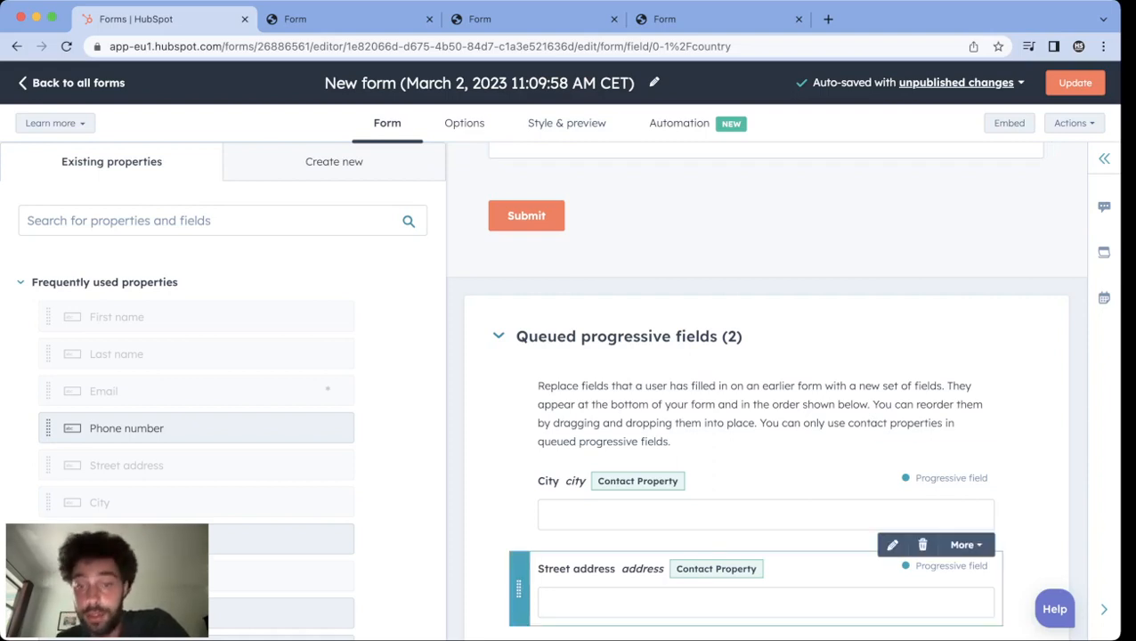
pyautogui.scroll(1, 766, 392)
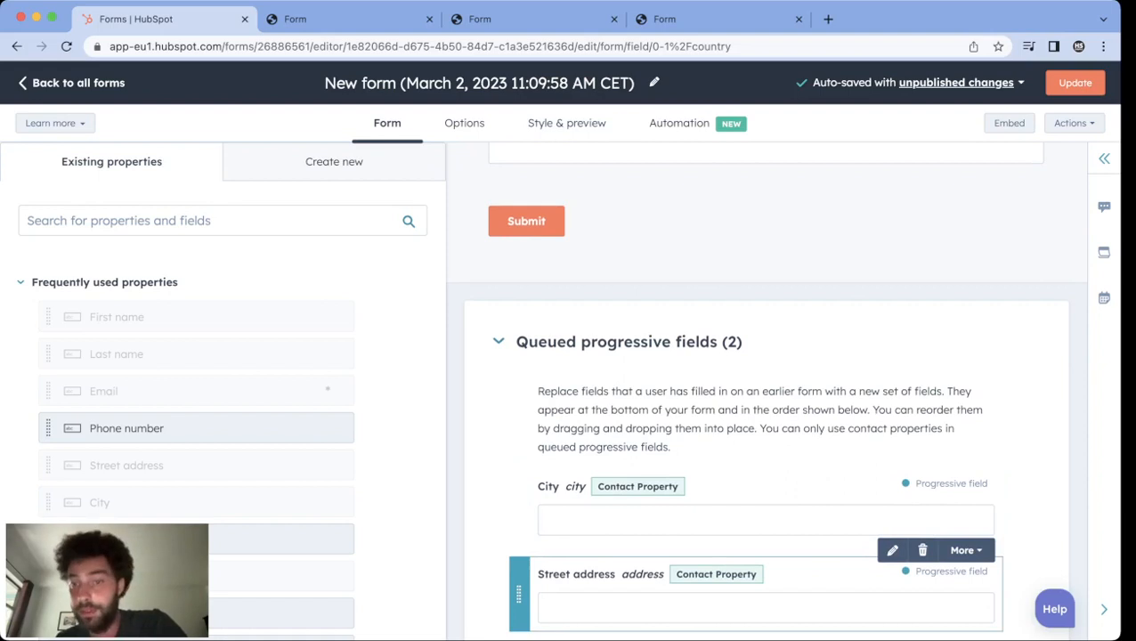
pyautogui.scroll(2, 766, 570)
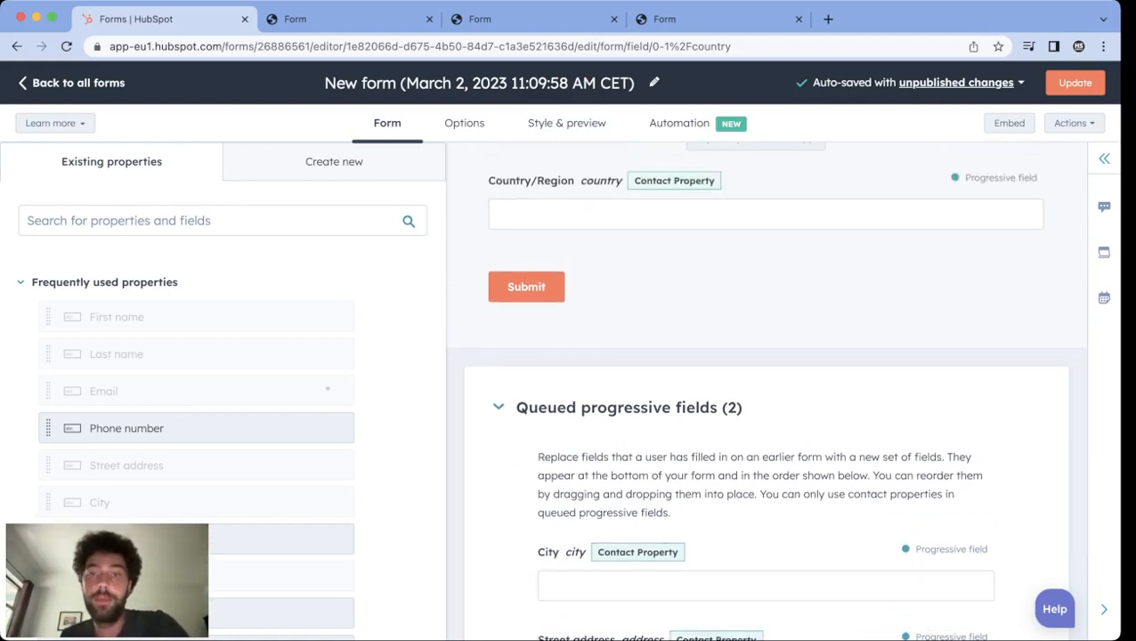
pyautogui.scroll(-1, 764, 392)
pyautogui.scroll(5, 765, 391)
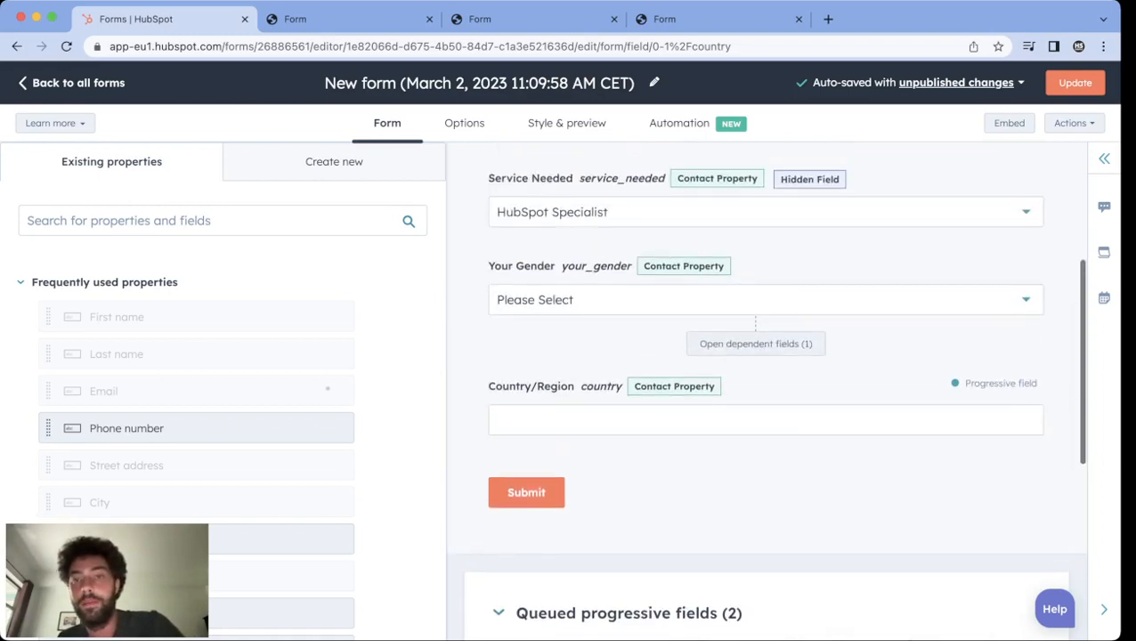